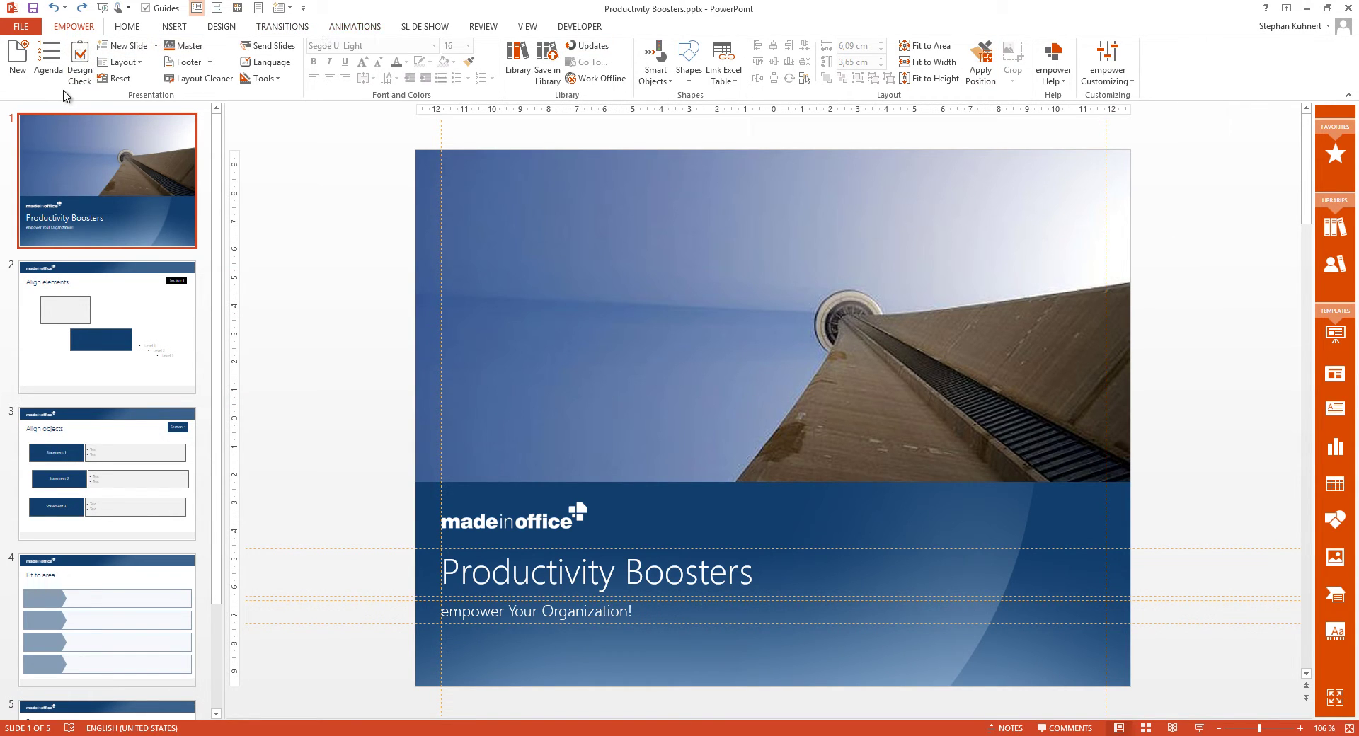
- Enter About MIO, About empower and FAQ as agenda items and create the agenda slides
click(49, 60)
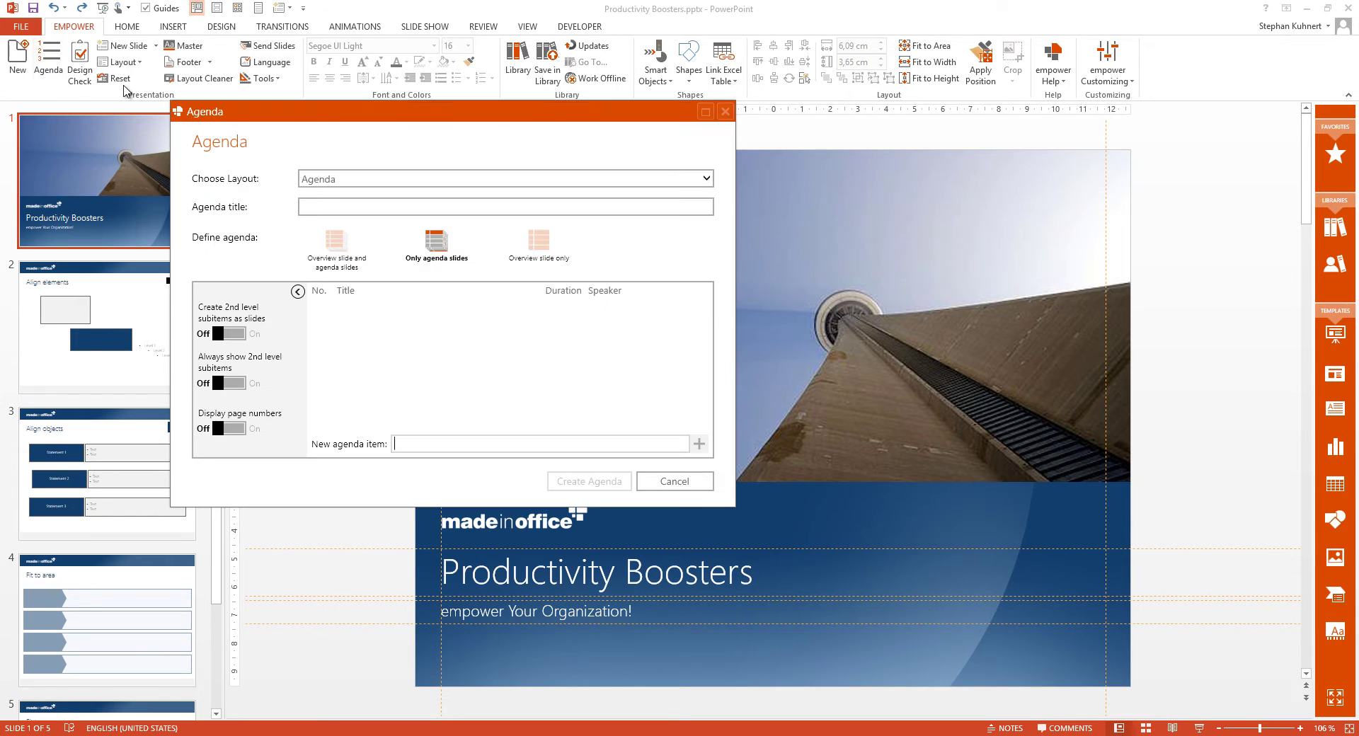
text(Ab)
text(O)
key(Return)
text(Ab)
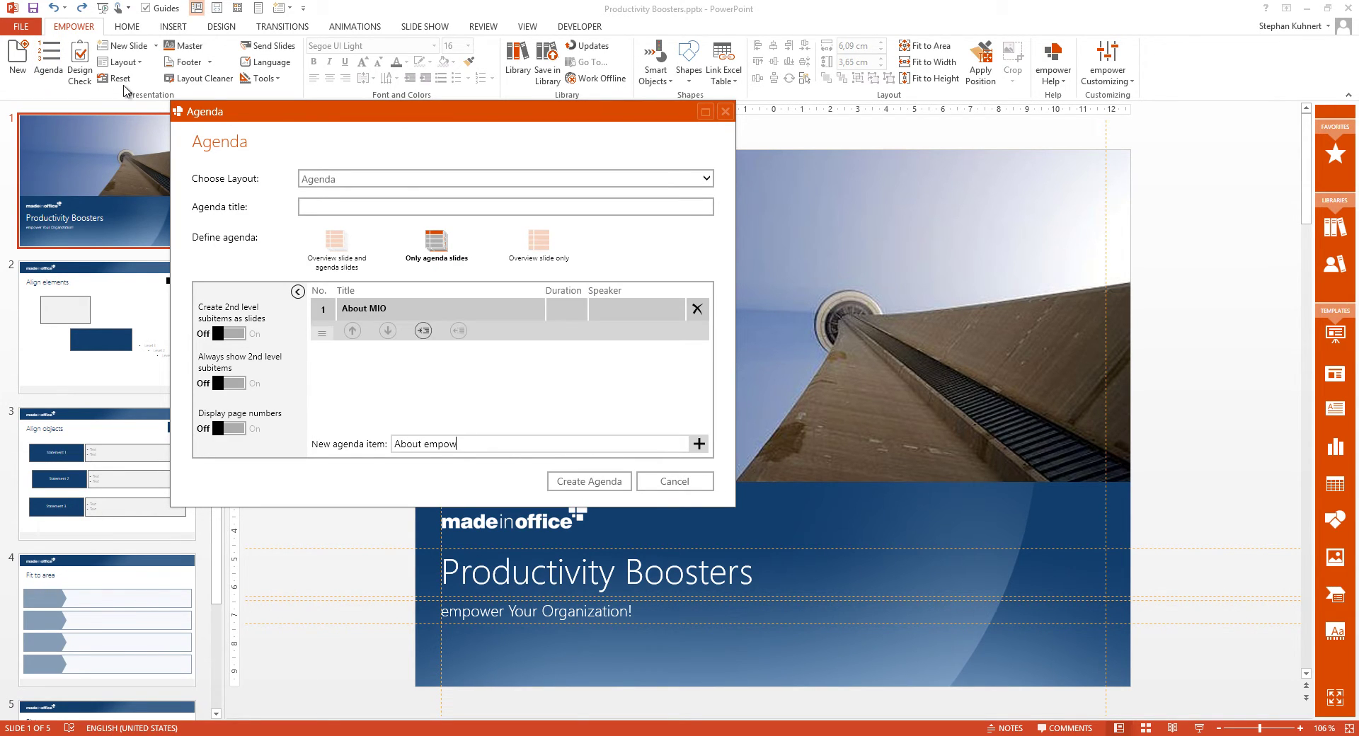
text(er)
key(Return)
text(FAQ)
key(Return)
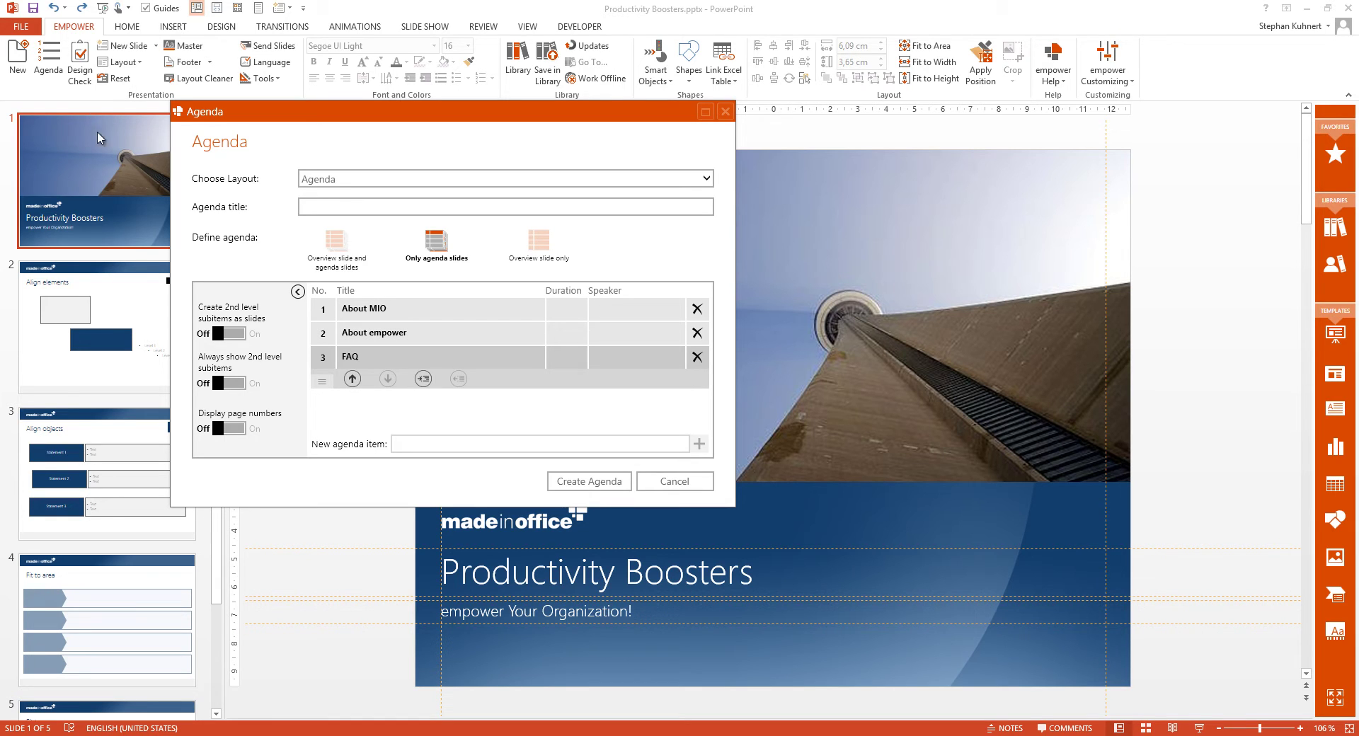
click(570, 483)
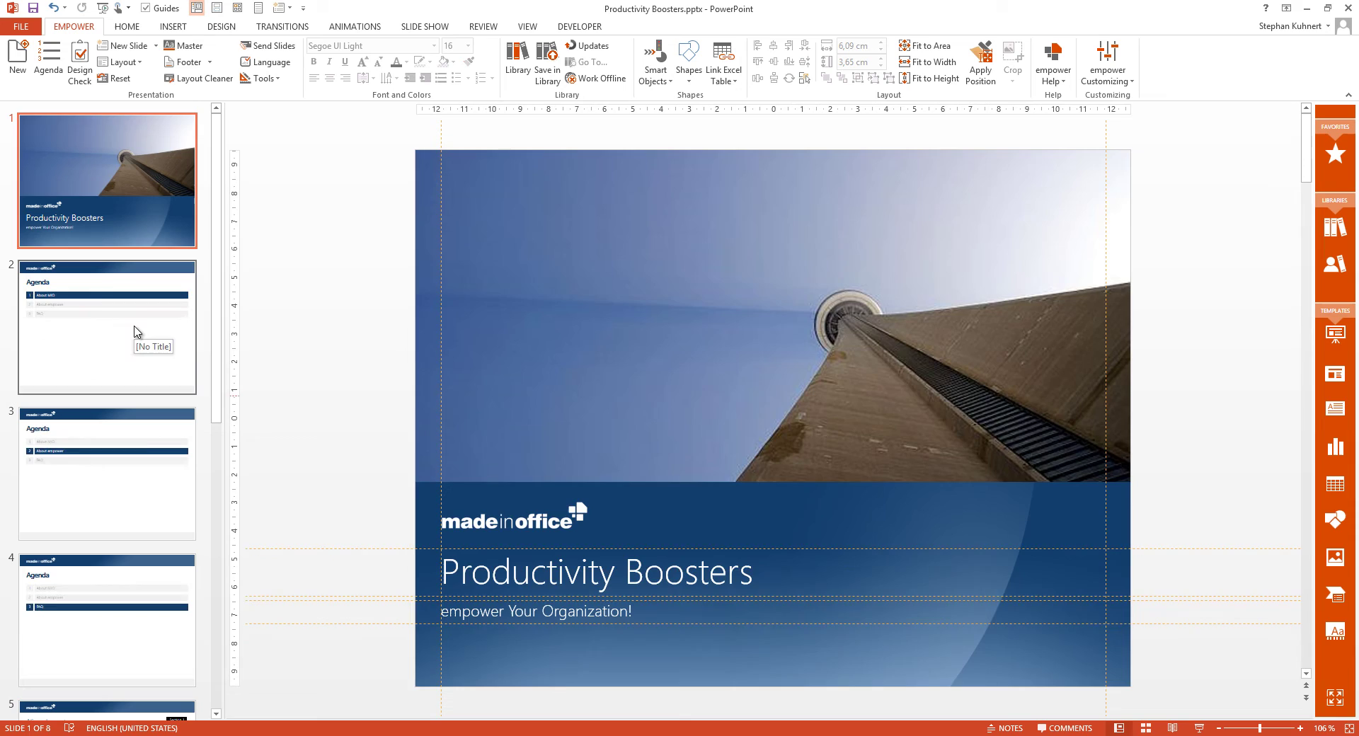
- Add a Section agenda item above FAQ and update the agenda slides
click(137, 331)
key(Down)
key(Down)
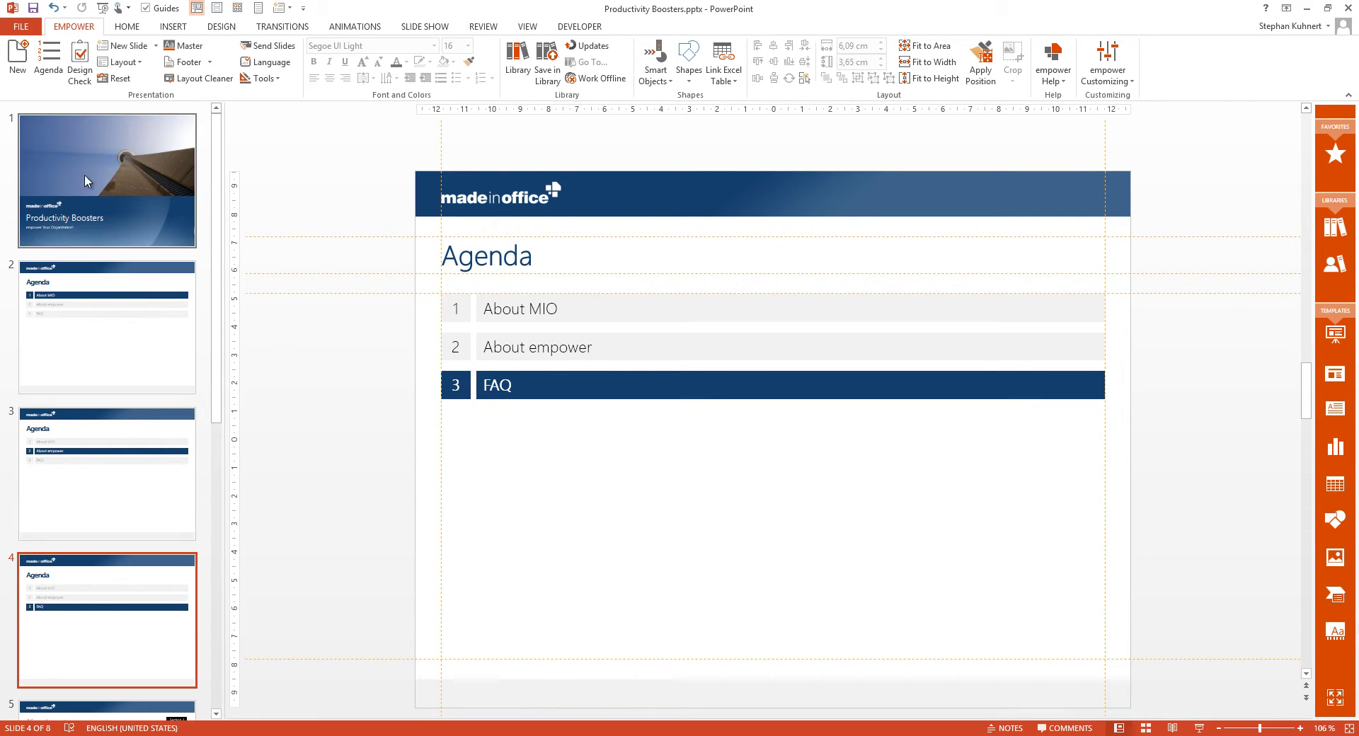
click(50, 71)
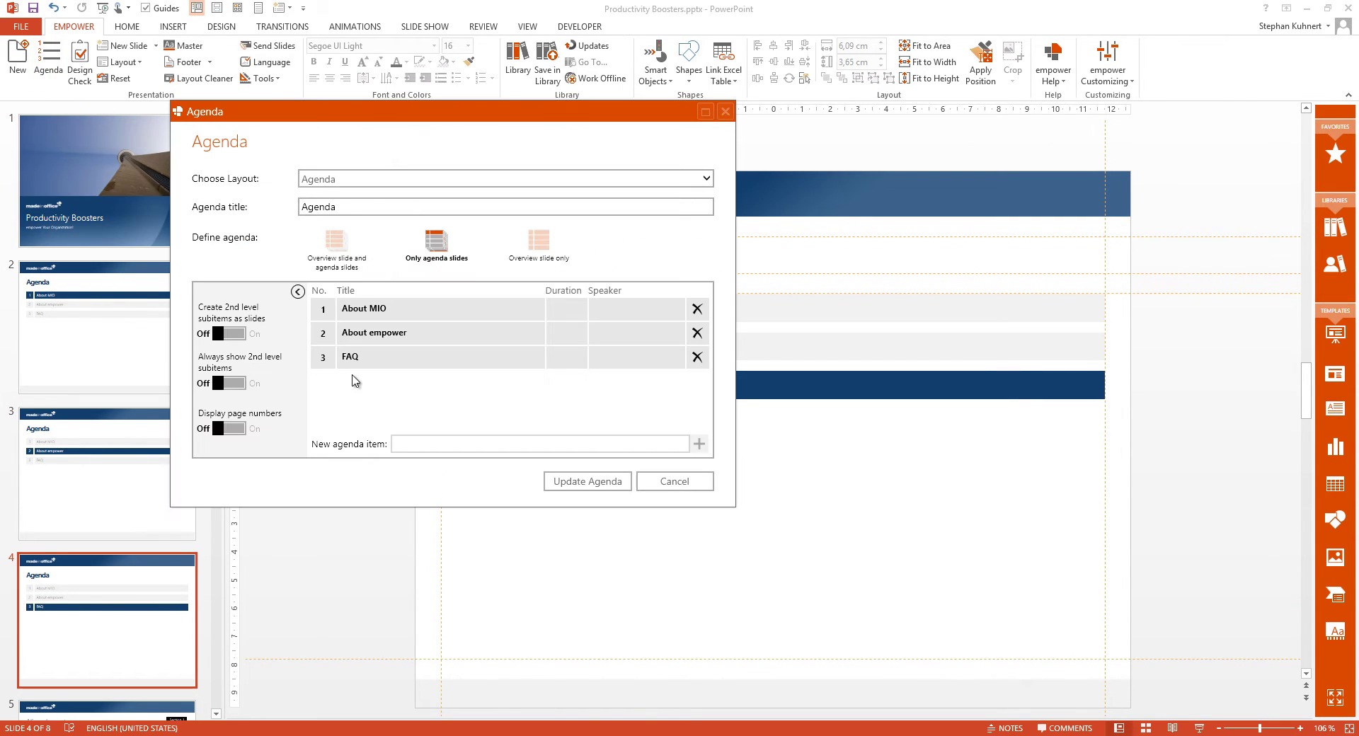
text(Section)
key(Return)
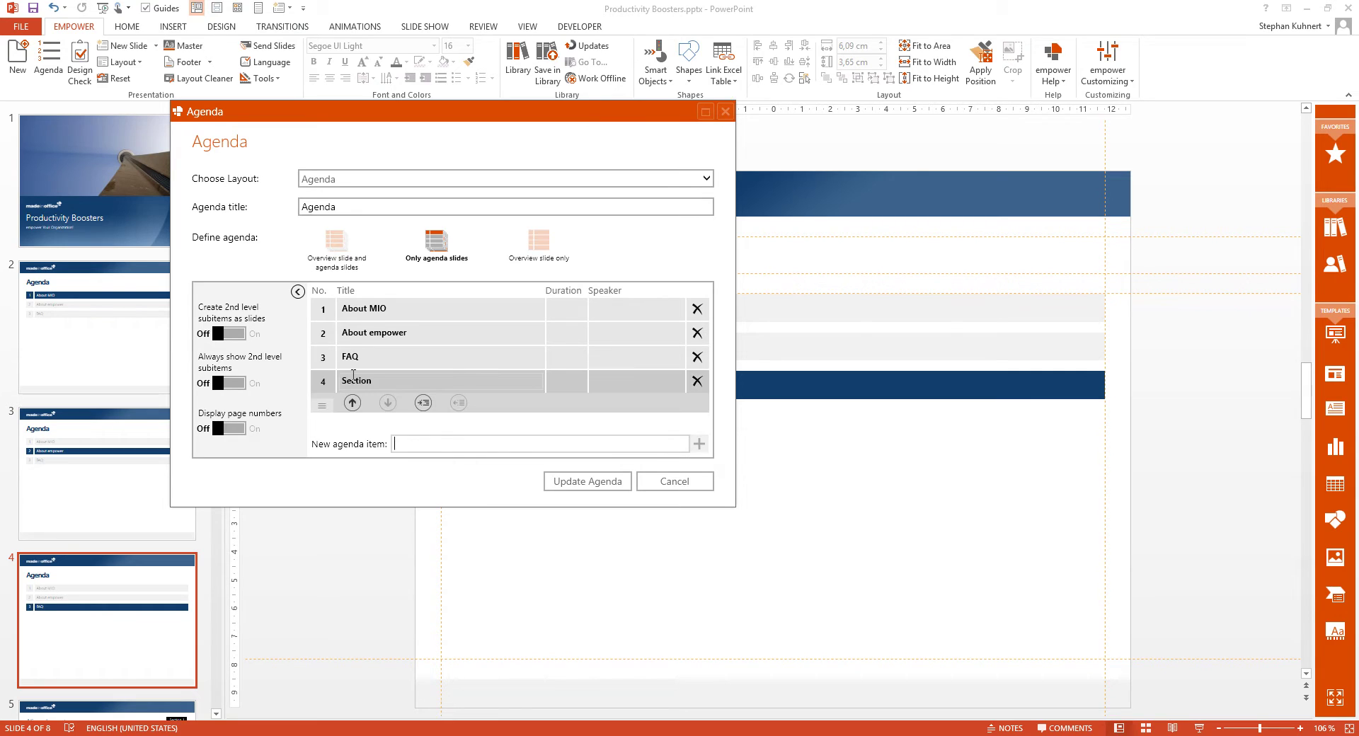
click(352, 396)
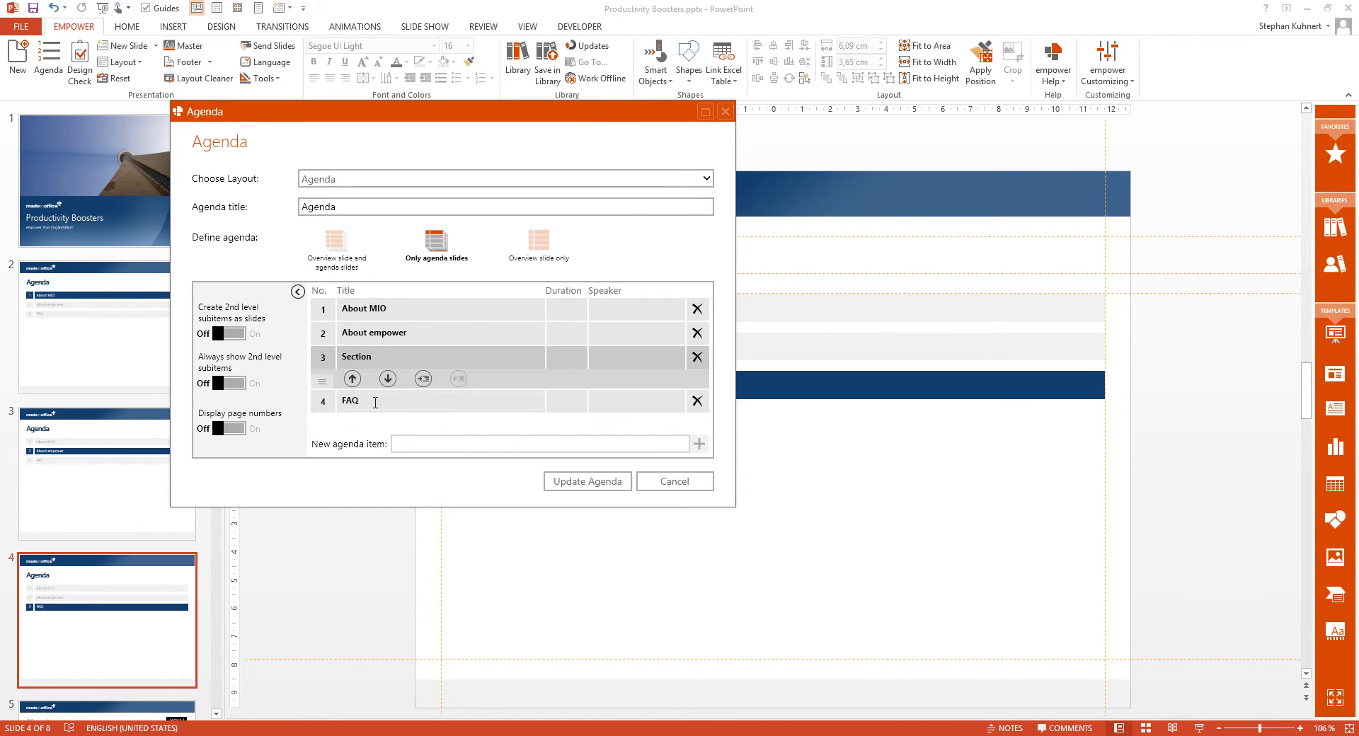
click(566, 482)
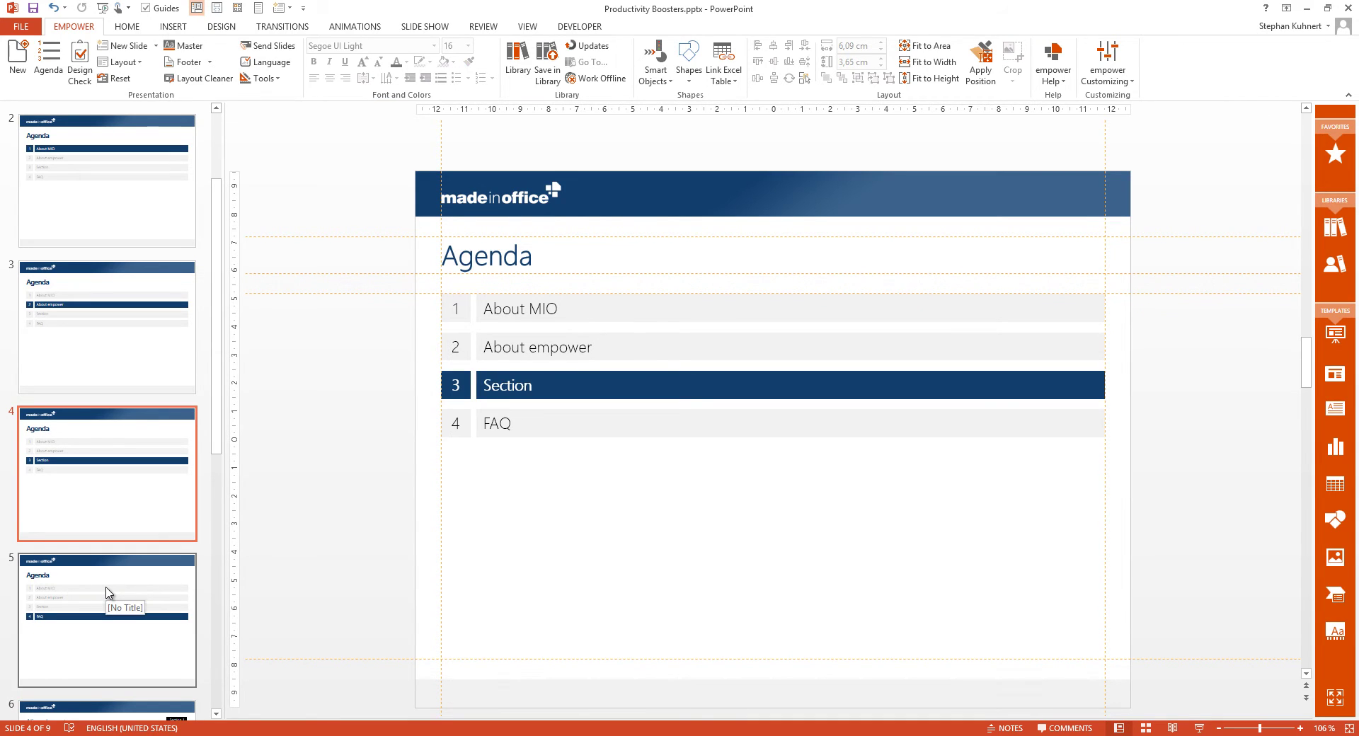
- Review the FAQ, About empower and About MIO agenda slides
click(107, 593)
key(Up)
key(Up)
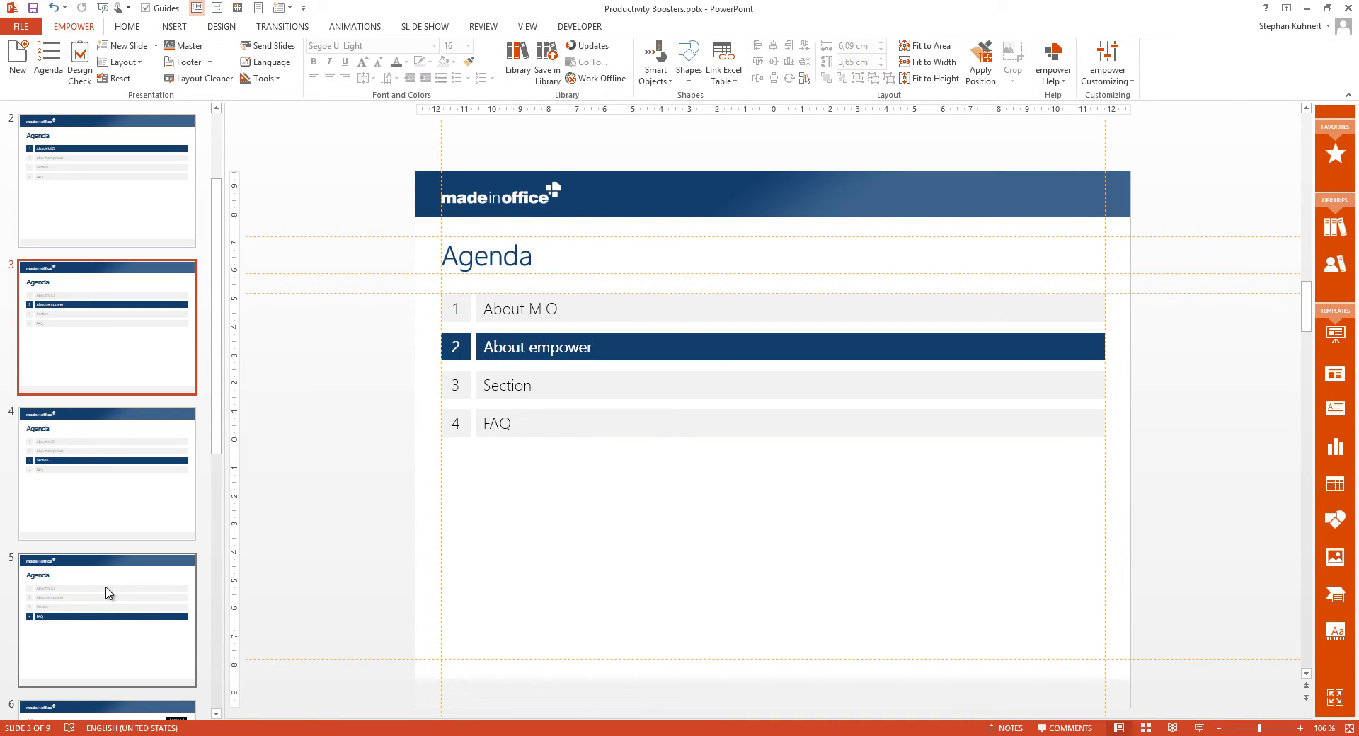
key(Up)
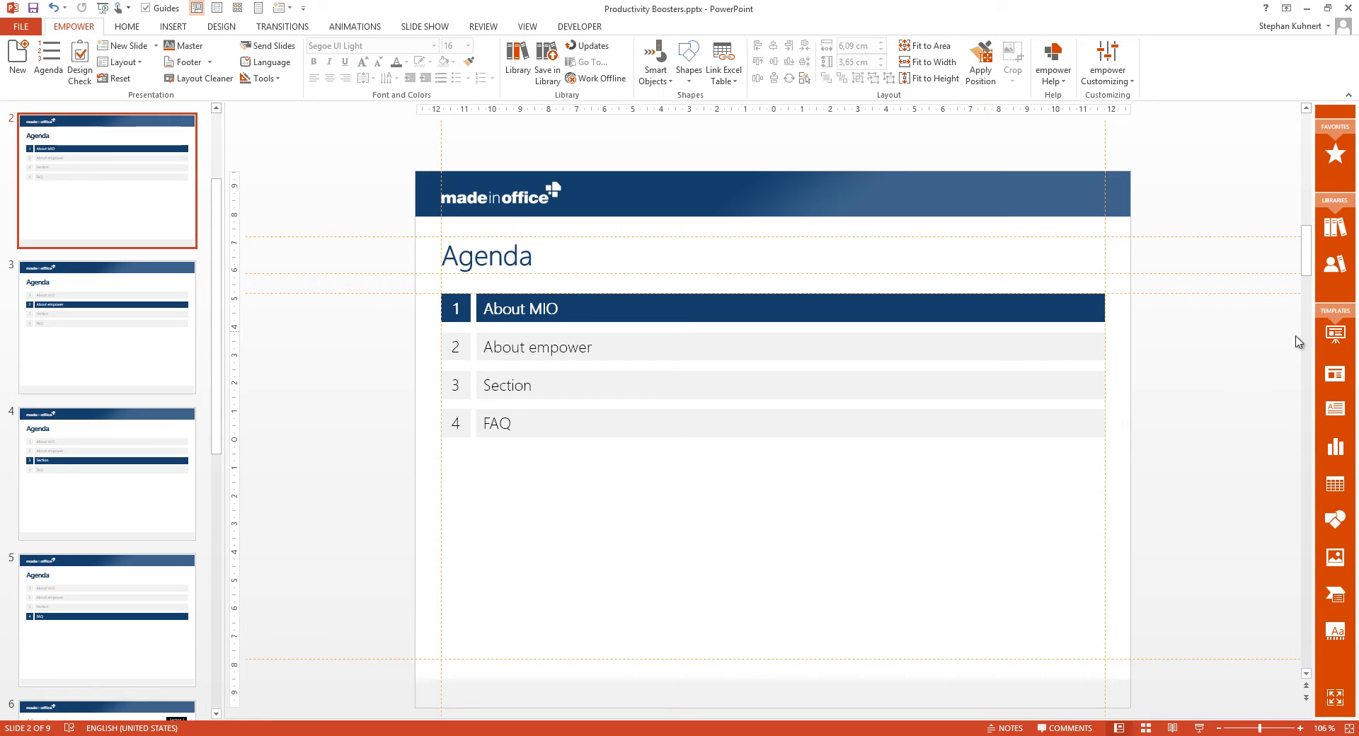
- Insert the World map slide from the corporate slide library
click(1335, 377)
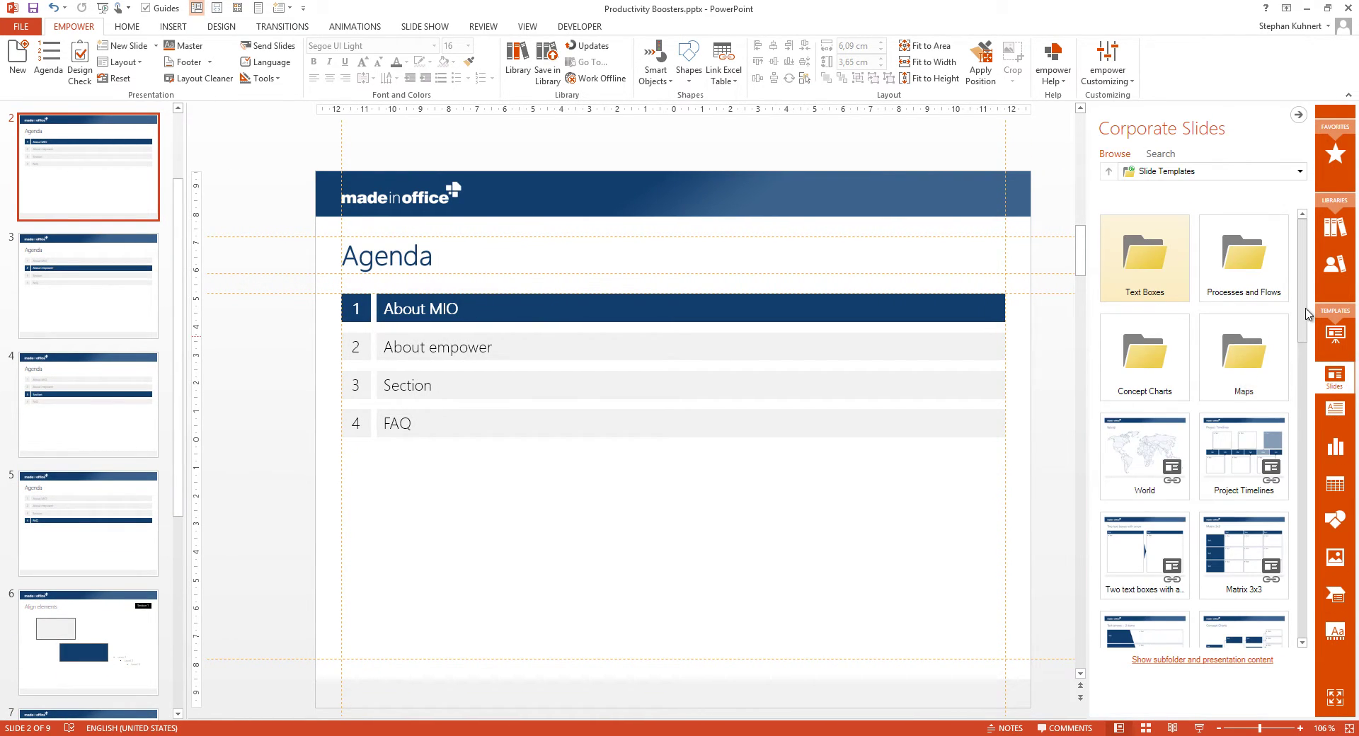
scroll(1314, 341, down, 2)
mouse_move(1303, 341)
mouse_down()
mouse_move(1309, 615)
mouse_move(1310, 301)
mouse_up()
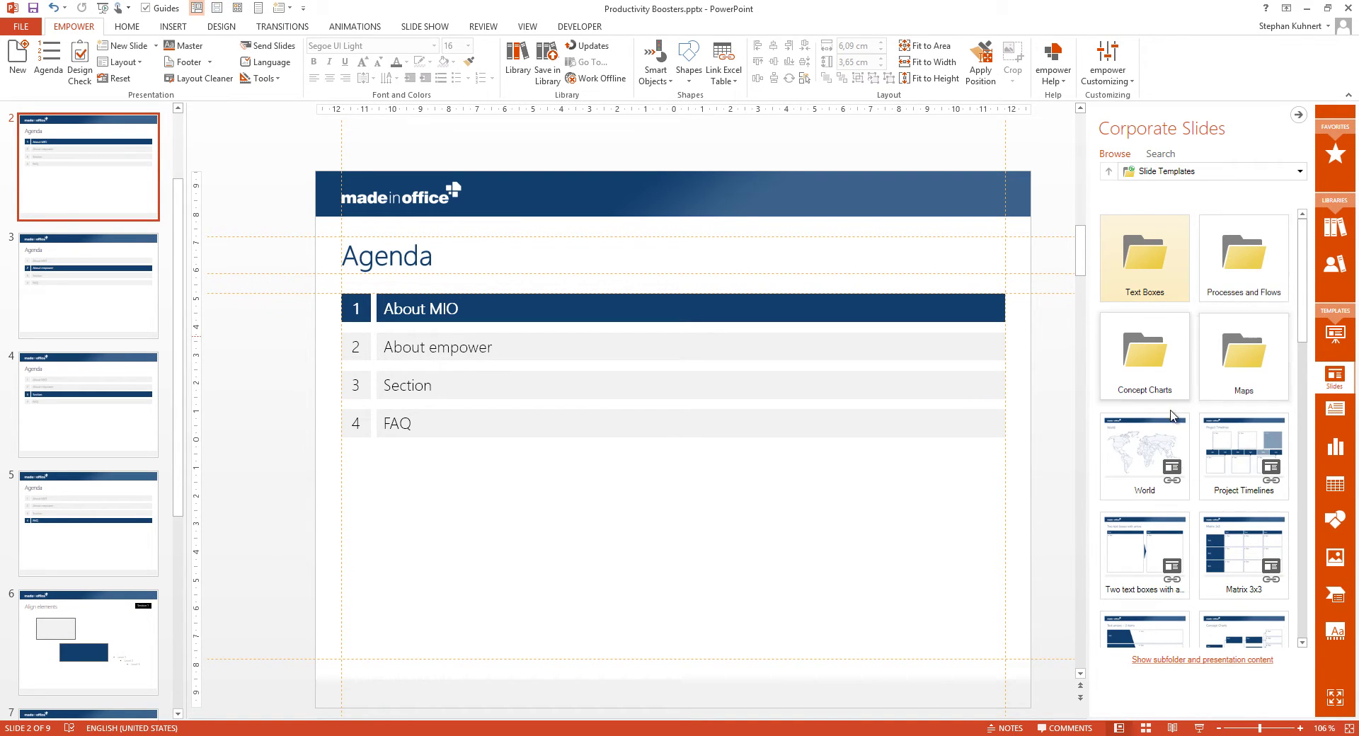
click(1158, 454)
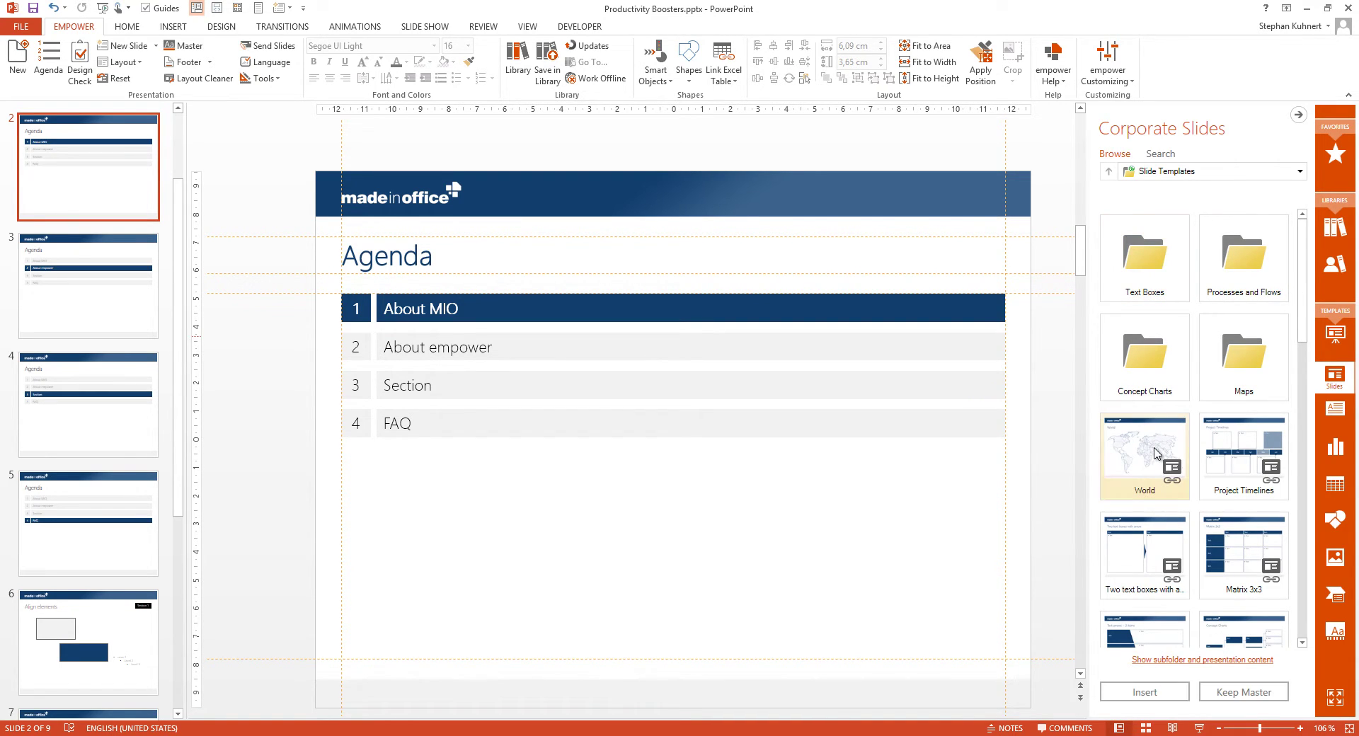
drag(1154, 453, 1061, 453)
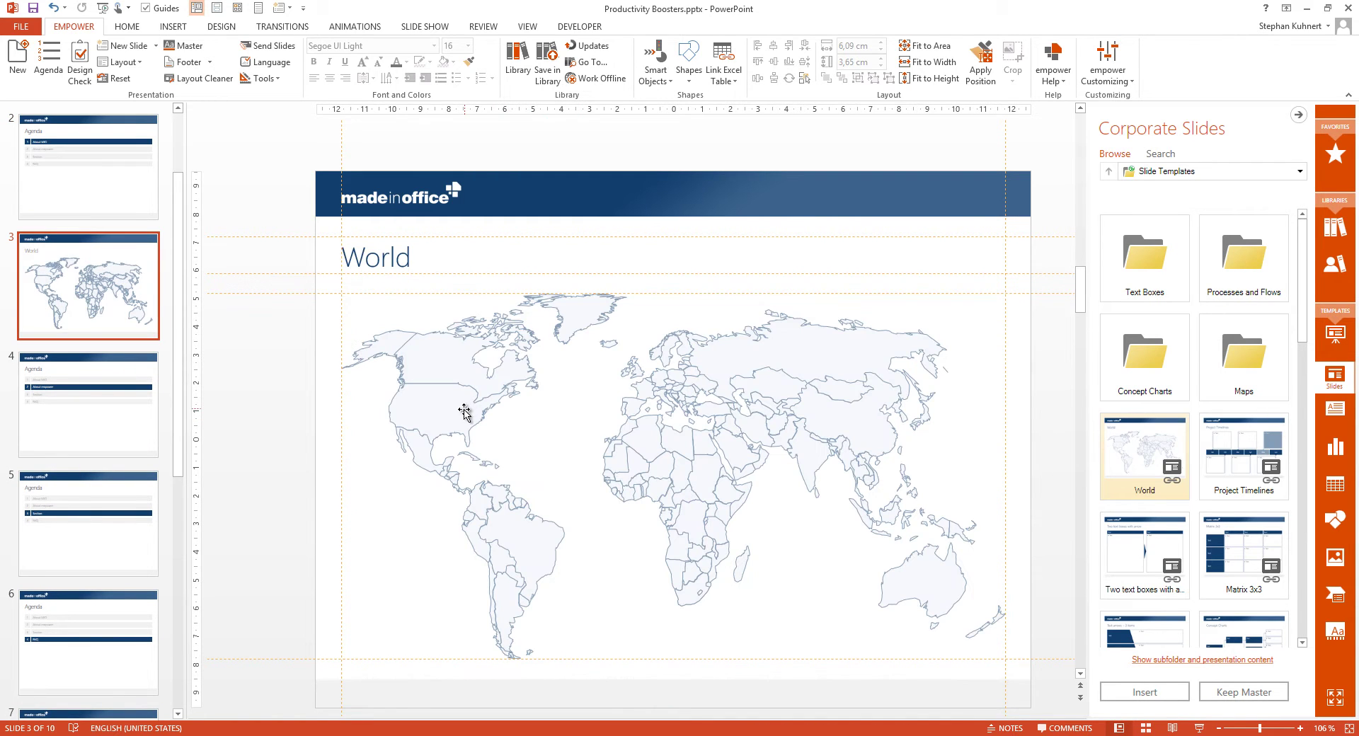
- Fill the USA, Brazil and Australia shapes on the map dark blue
click(455, 416)
click(455, 416)
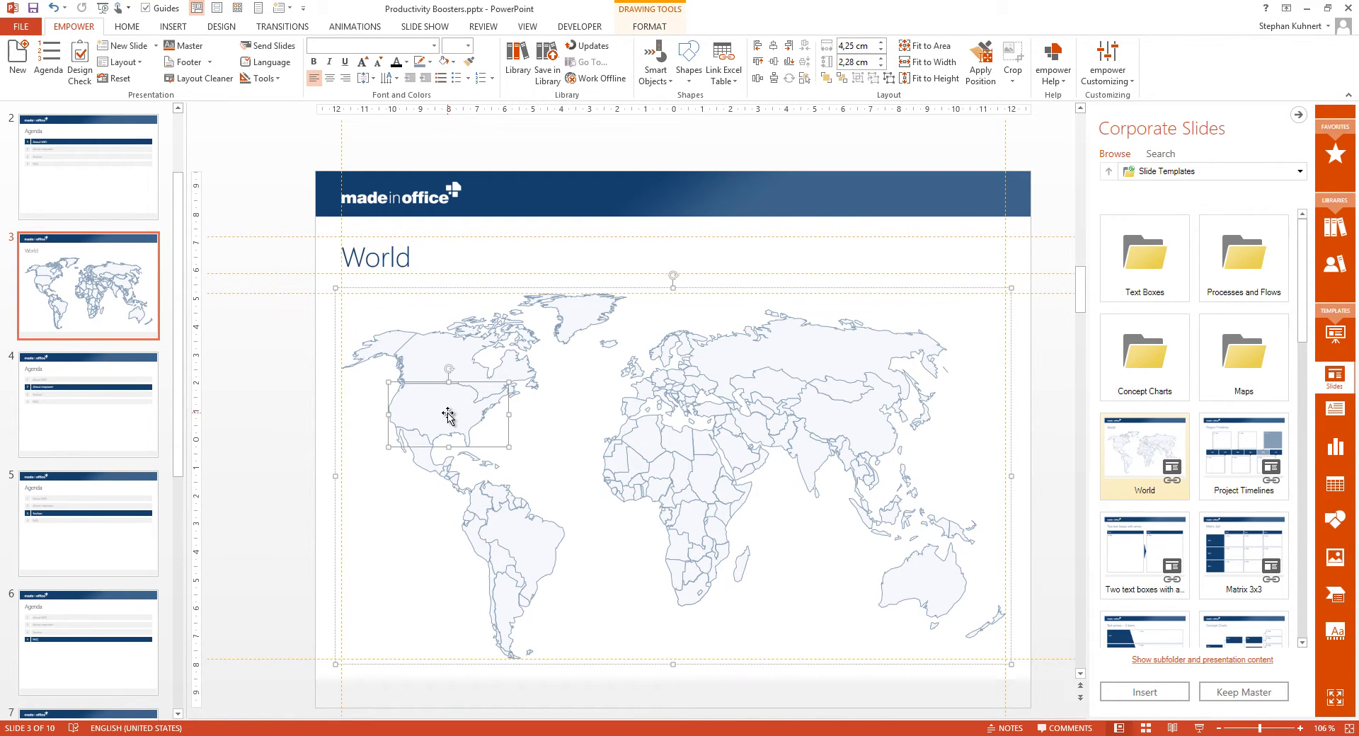
shift+click(527, 556)
shift+click(927, 582)
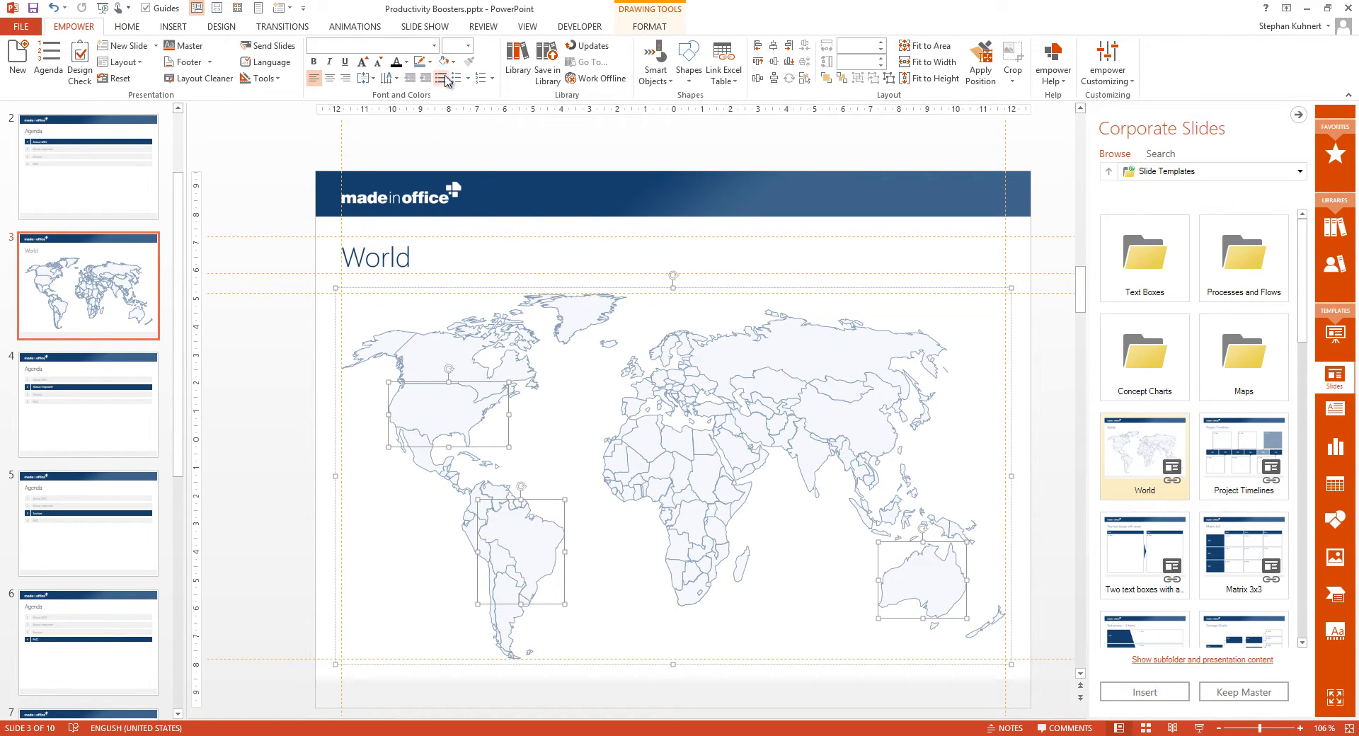
click(444, 77)
click(249, 392)
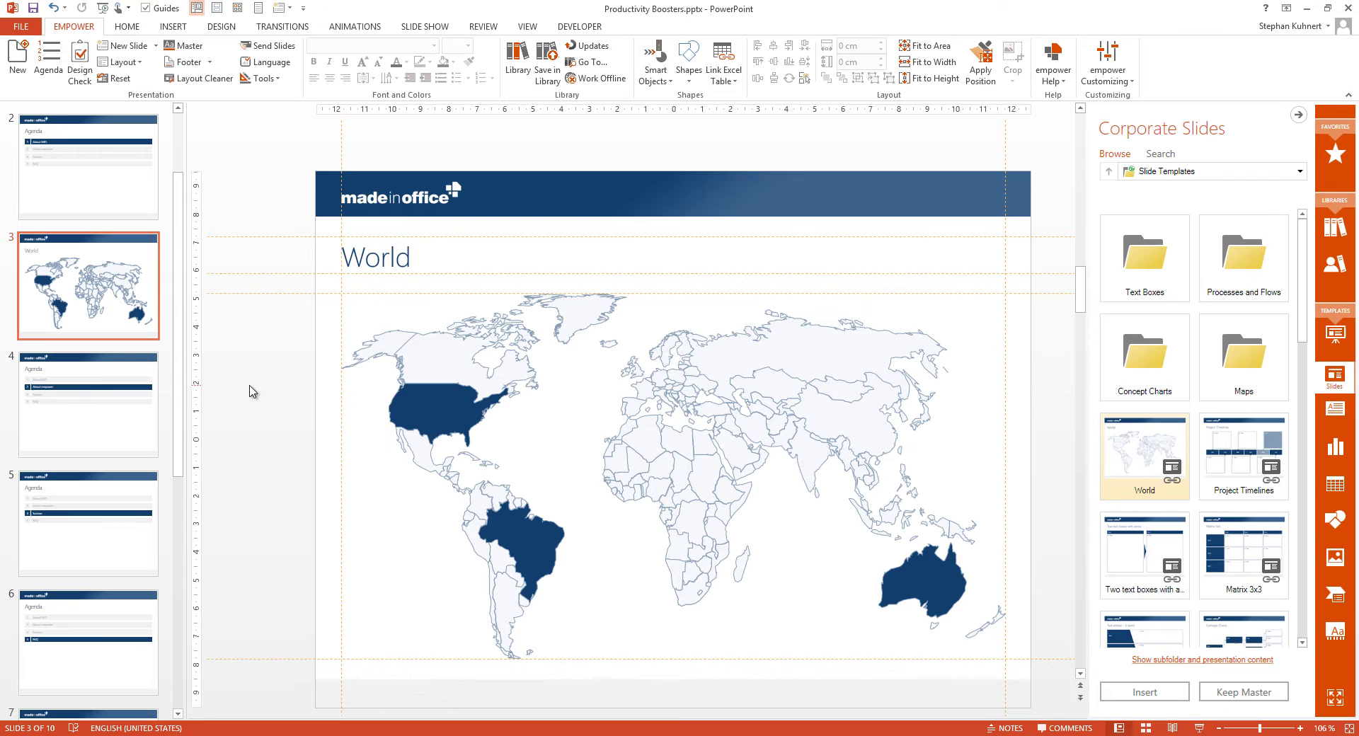
click(157, 46)
- Add a Title and Content slide holding the corporate Value Chain with Text SmartArt
click(206, 115)
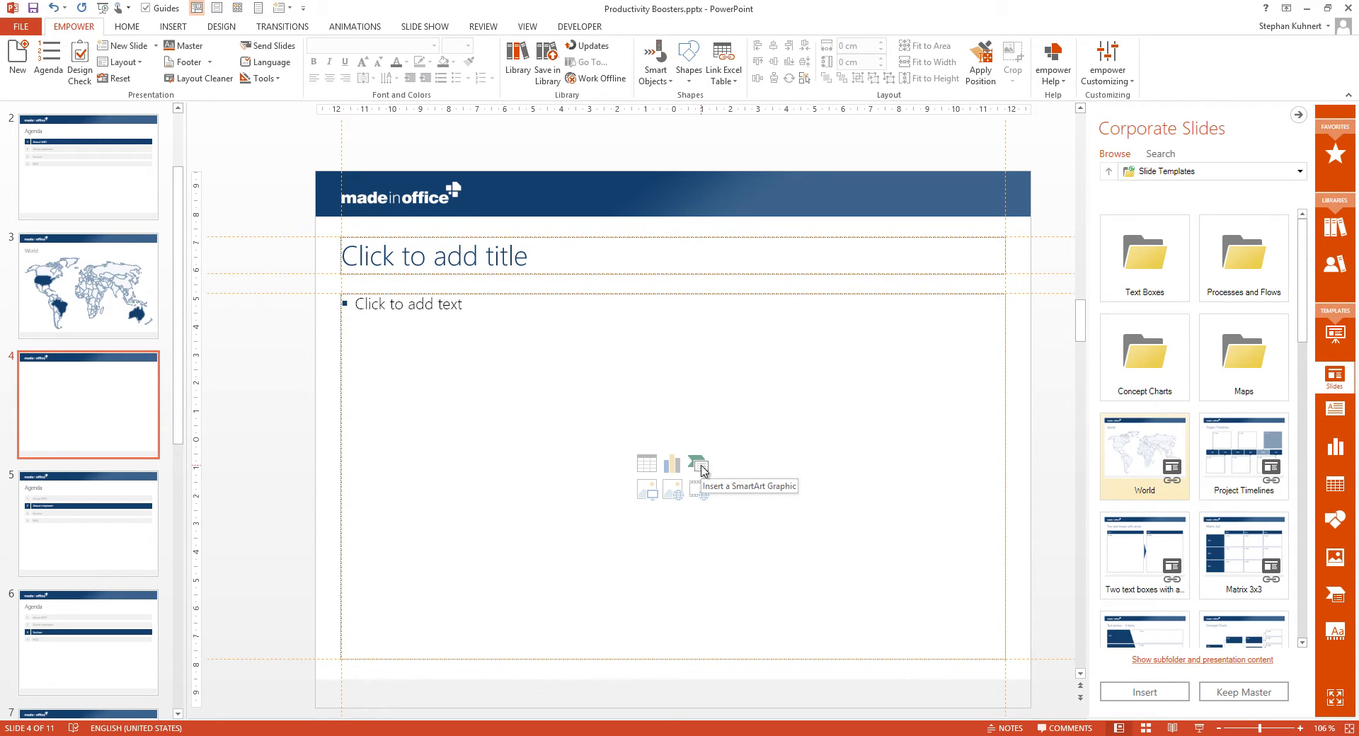
click(699, 466)
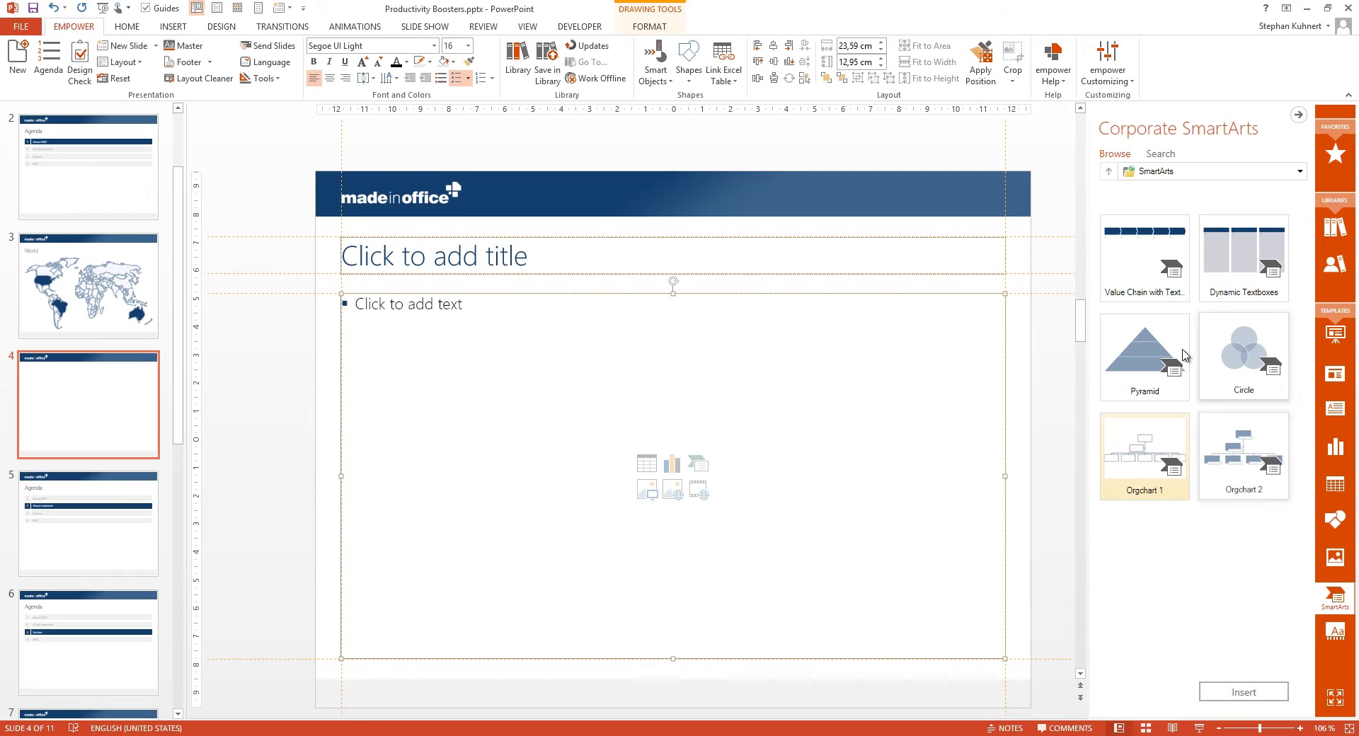
double_click(1148, 267)
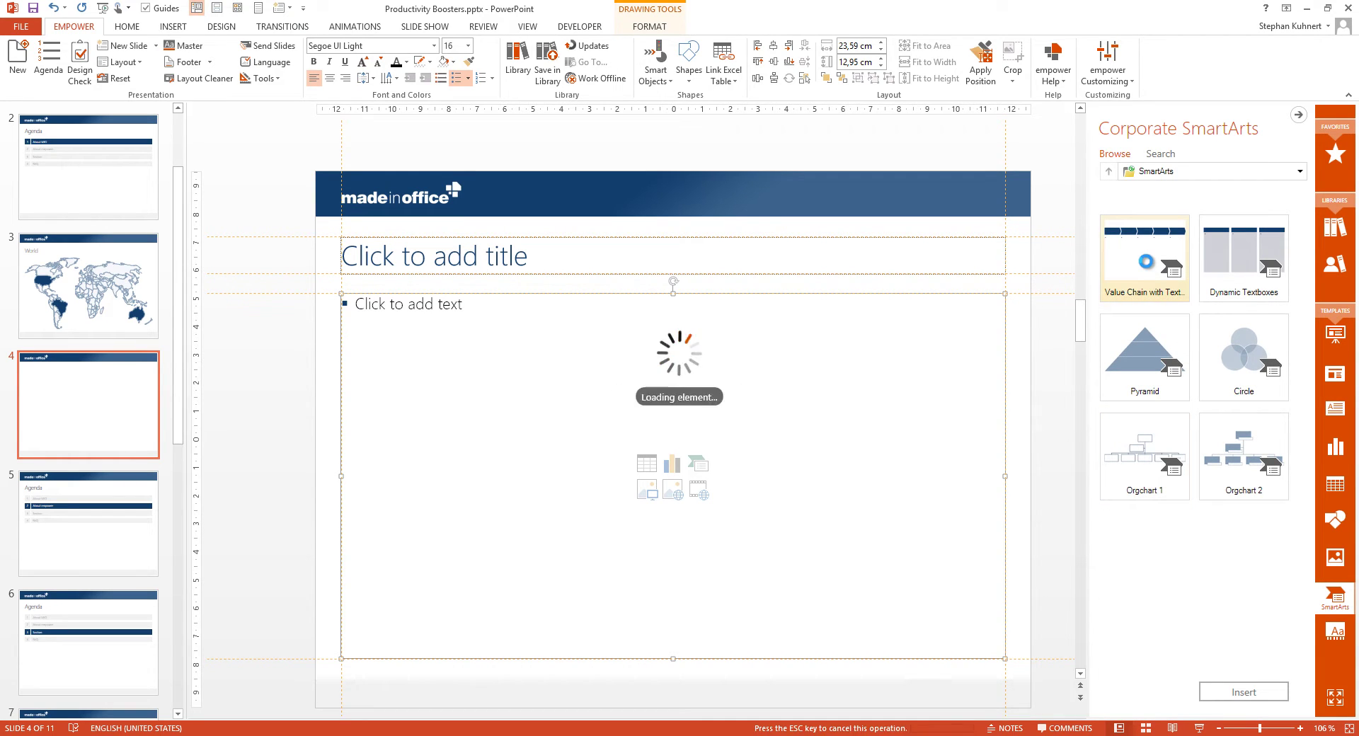
- Replace the sample bullets with Phase 1 and a Text sub-point
key(ctrl+a)
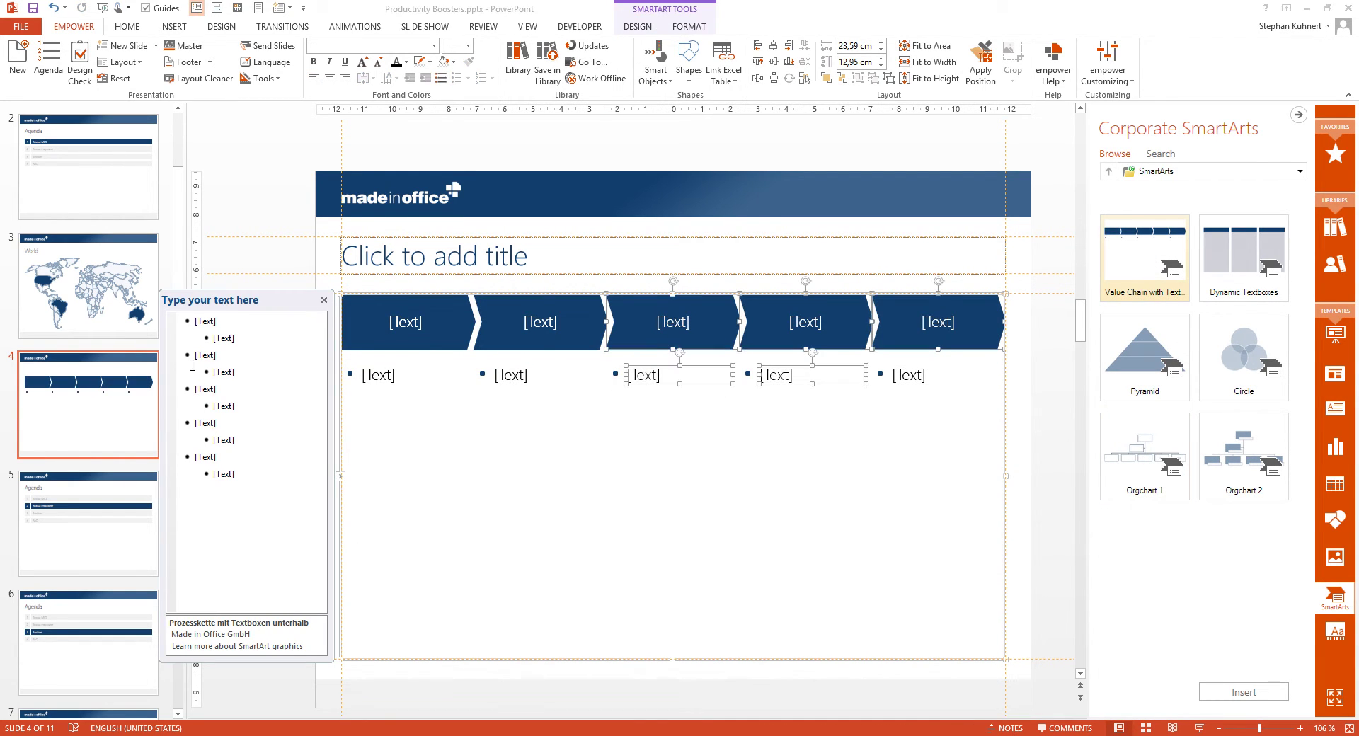
text(Phase)
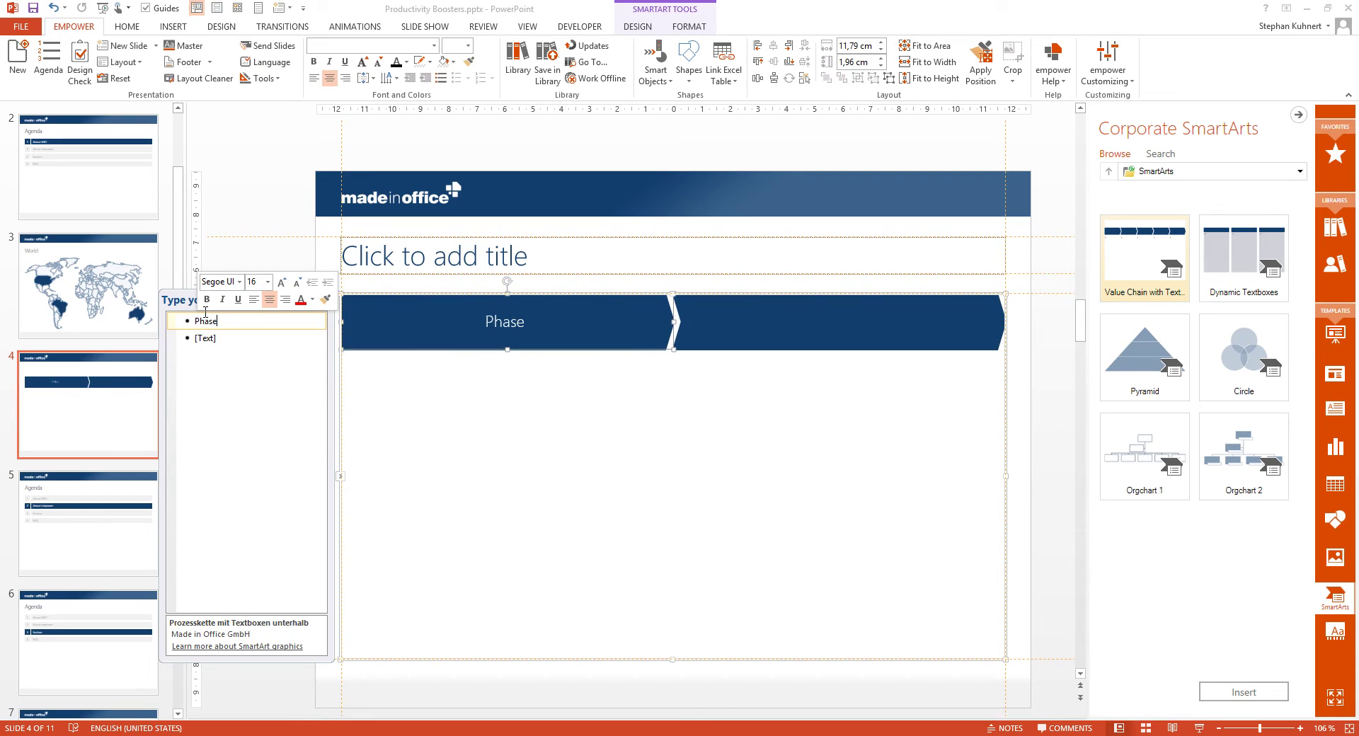
text( 1)
key(Return)
key(Tab)
text(Text)
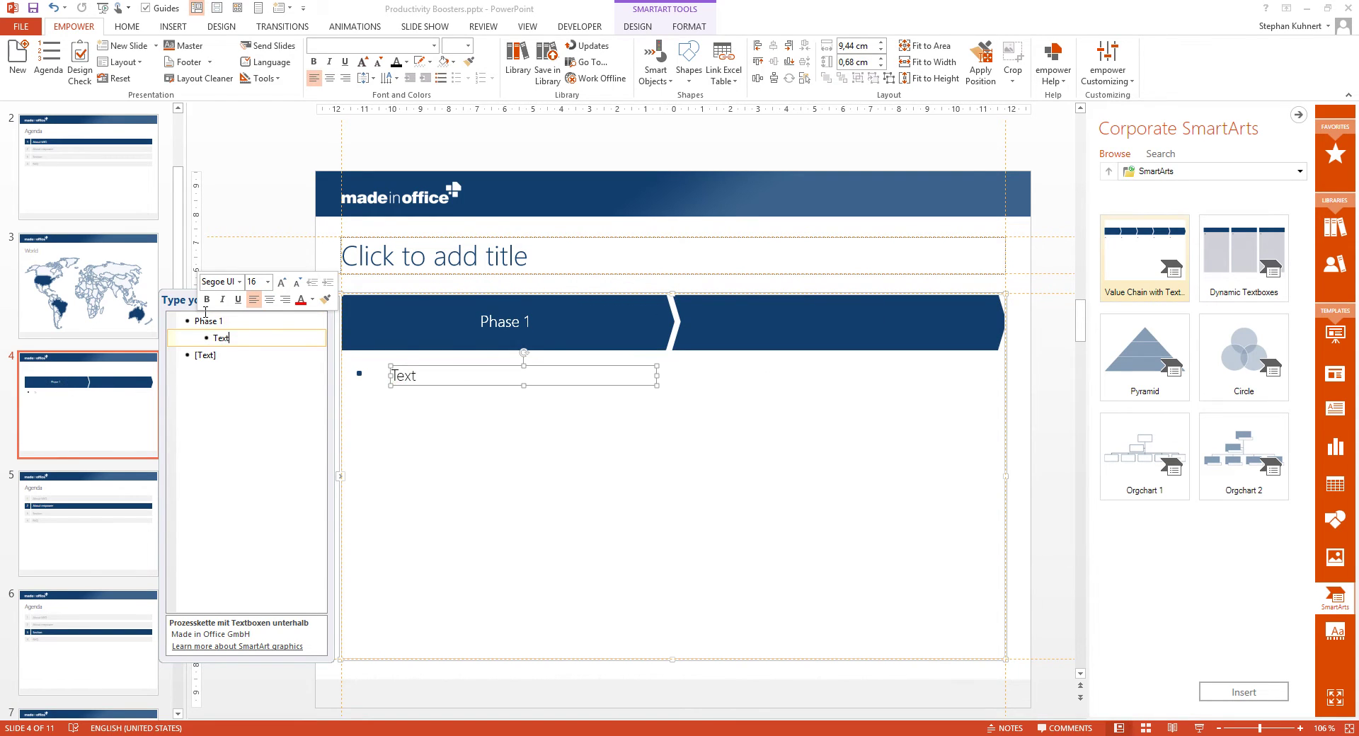
key(Return)
- Add Phase 2 as a second chevron with a Text sub-point
text(Phase 2)
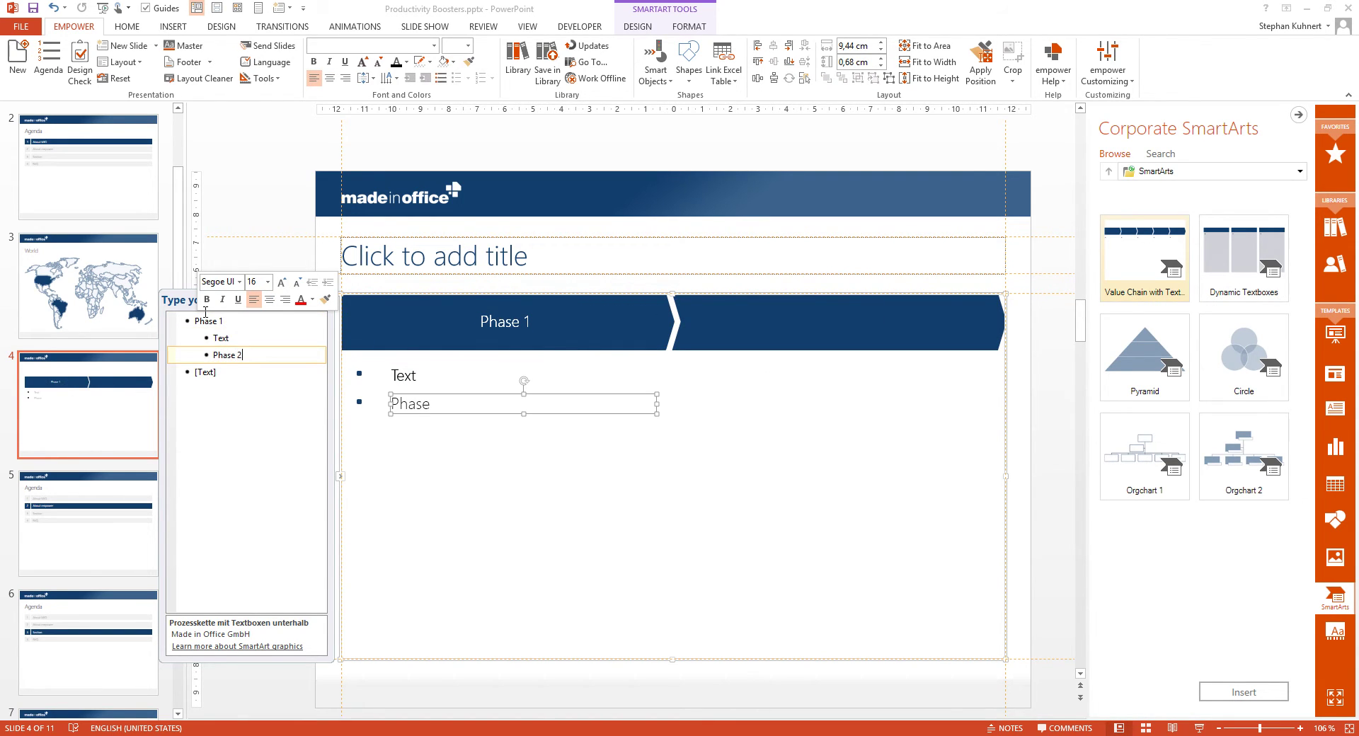
key(shift+Tab)
key(Return)
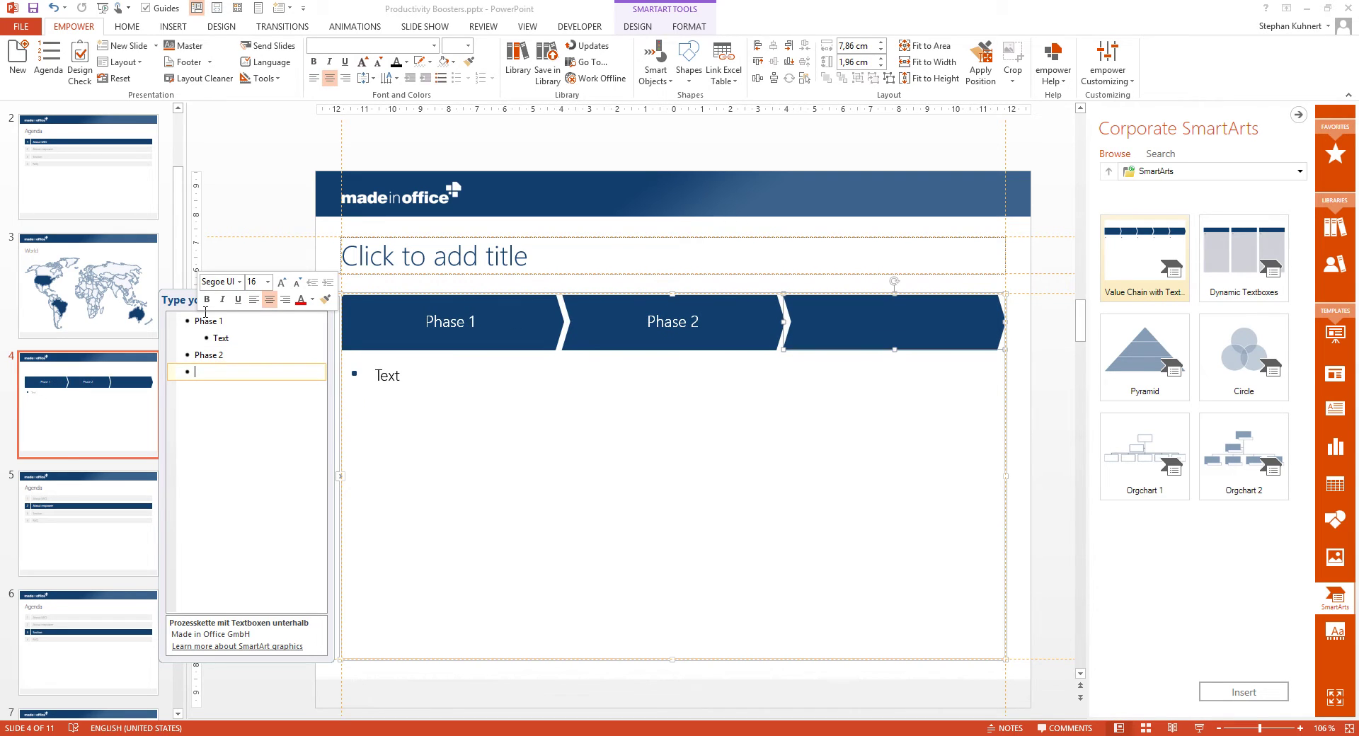
key(Tab)
text(Text)
key(Return)
- Add Phase 3 with two Text sub-points and finish editing the graphic
key(shift+Tab)
text(Ph)
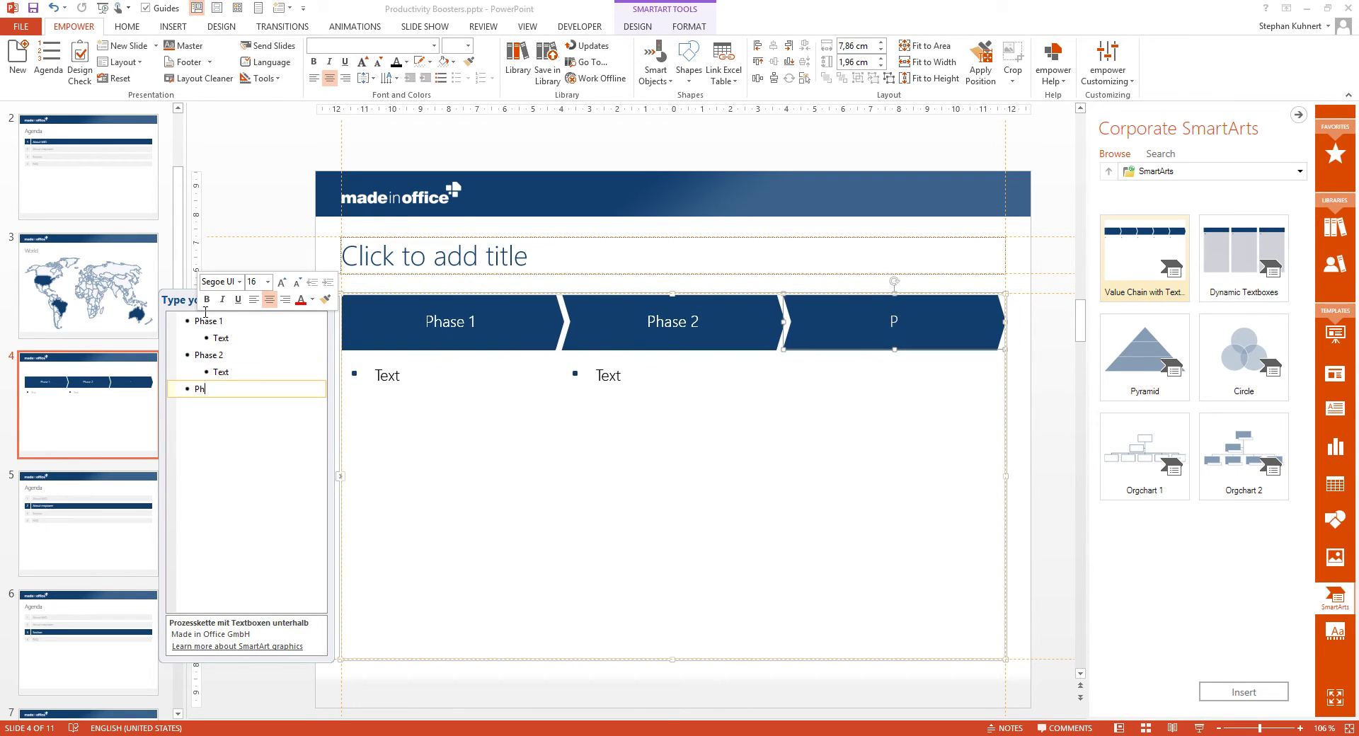
text(ase 3)
key(Return)
key(Tab)
text(Text)
key(Return)
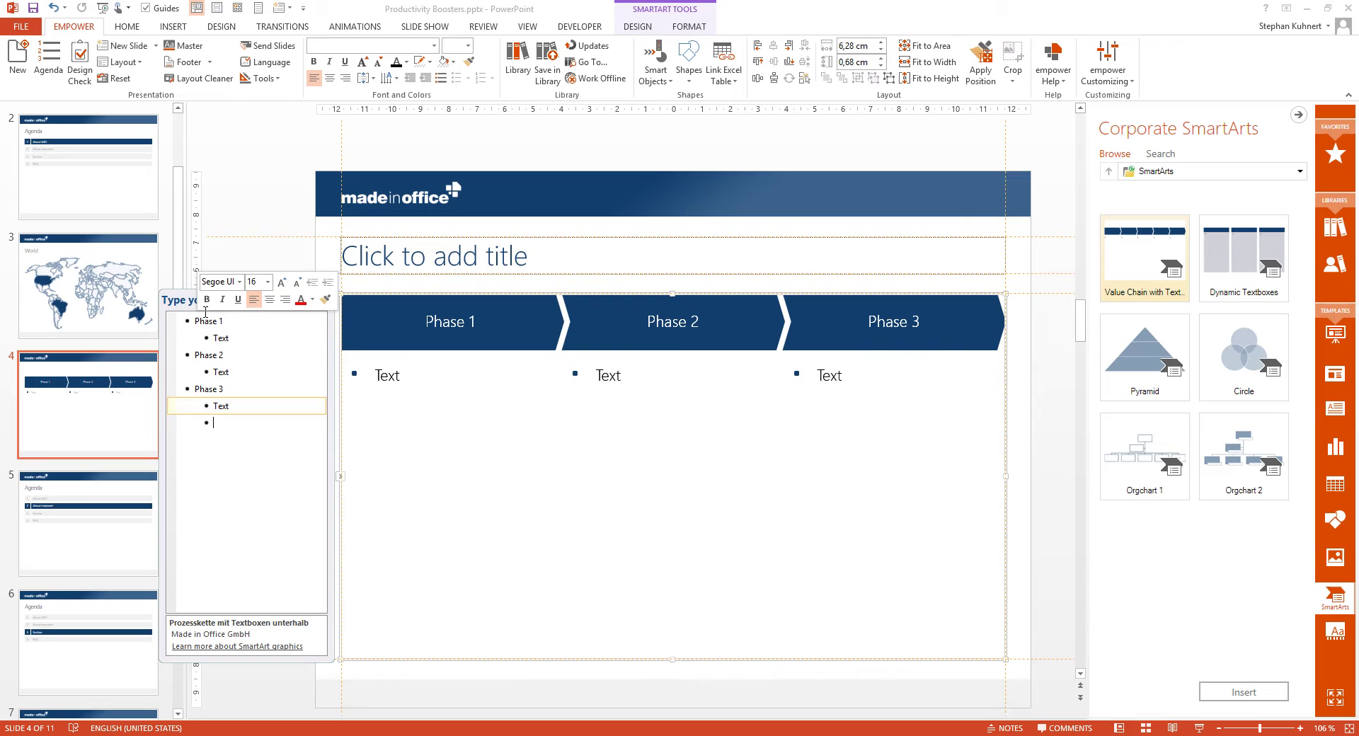
text(Text)
click(1038, 555)
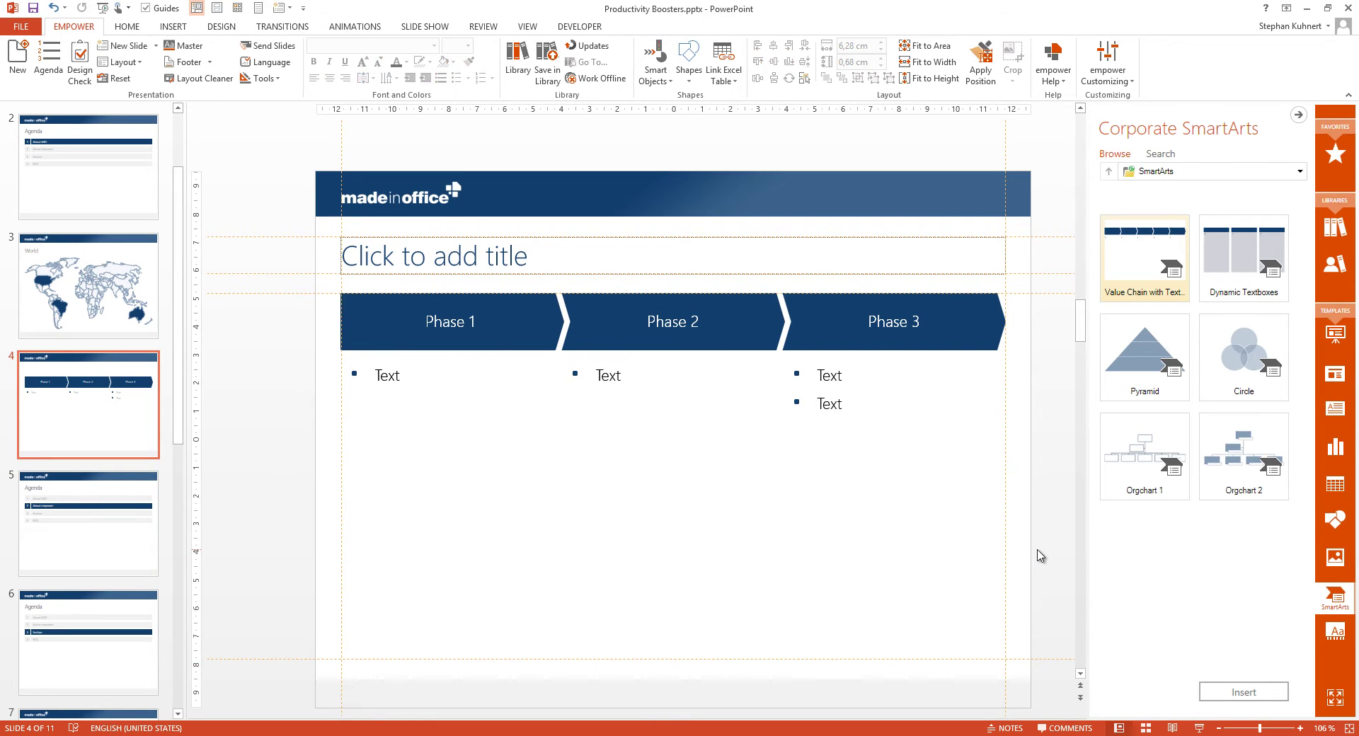
- Add a new slide with the Comparison layout
click(1335, 522)
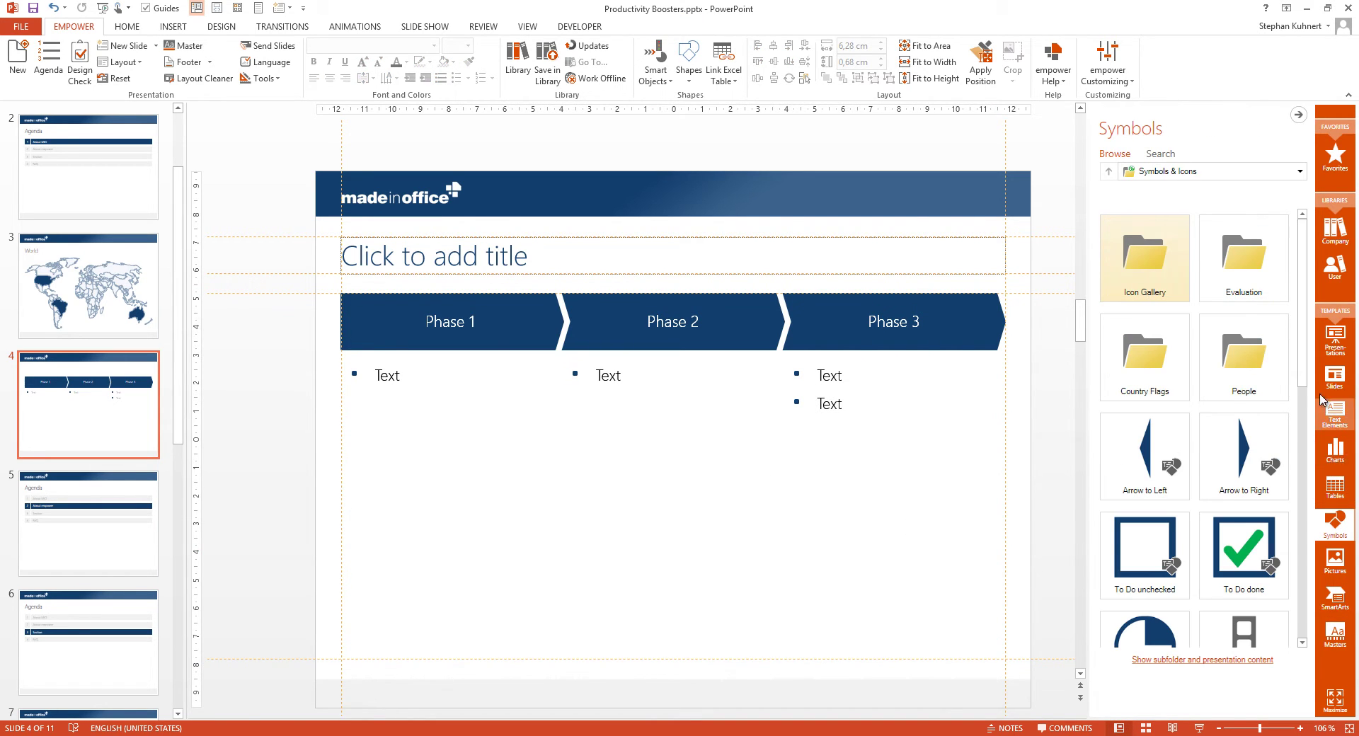
mouse_move(1306, 368)
mouse_down()
mouse_move(1310, 623)
mouse_move(1306, 362)
mouse_up()
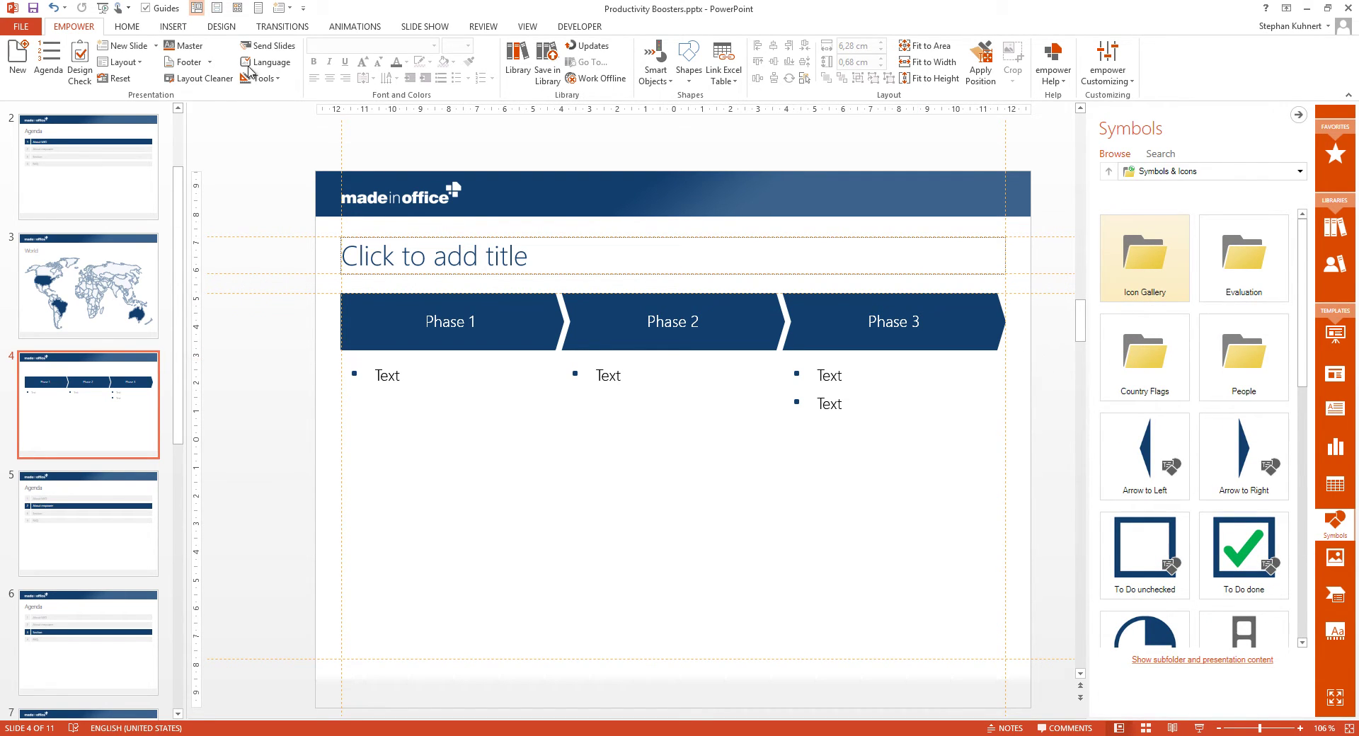
click(155, 45)
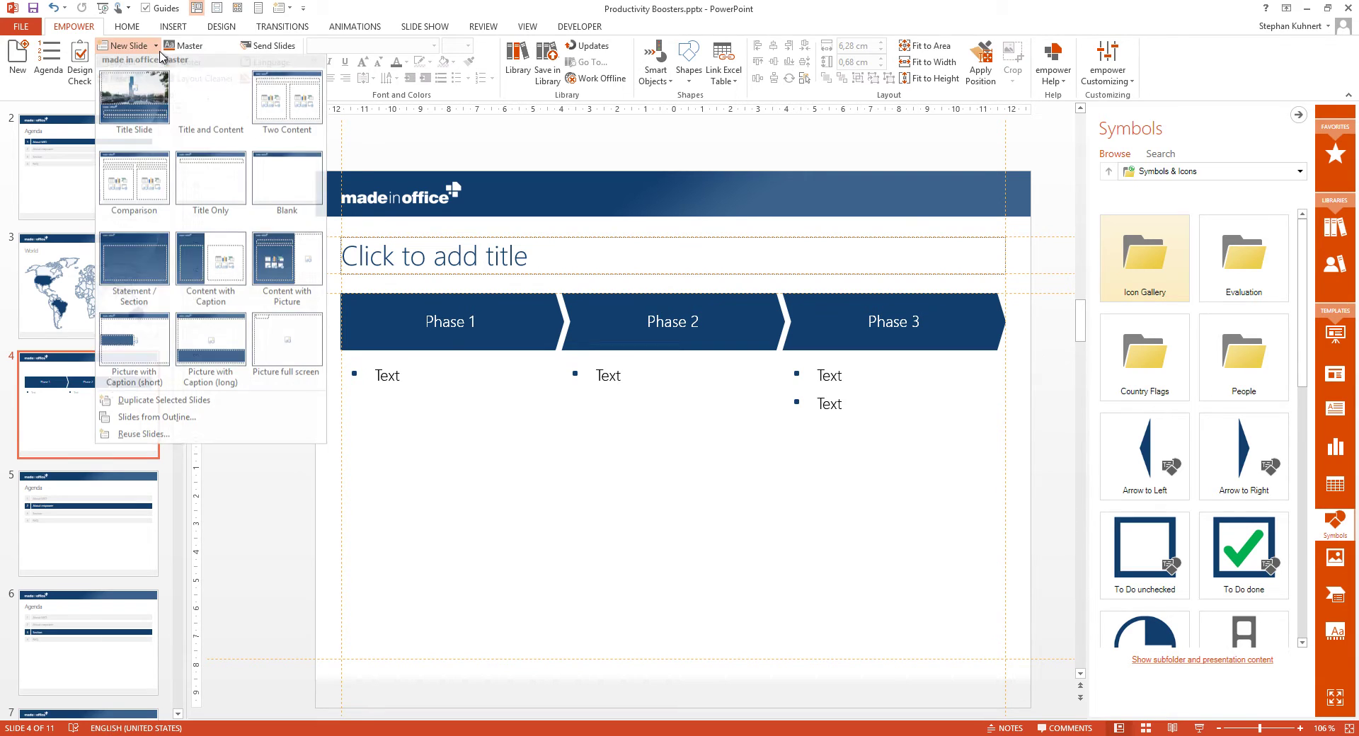
click(143, 186)
- Type the headings Chart and Table and select the left content area
click(416, 306)
text(Chart)
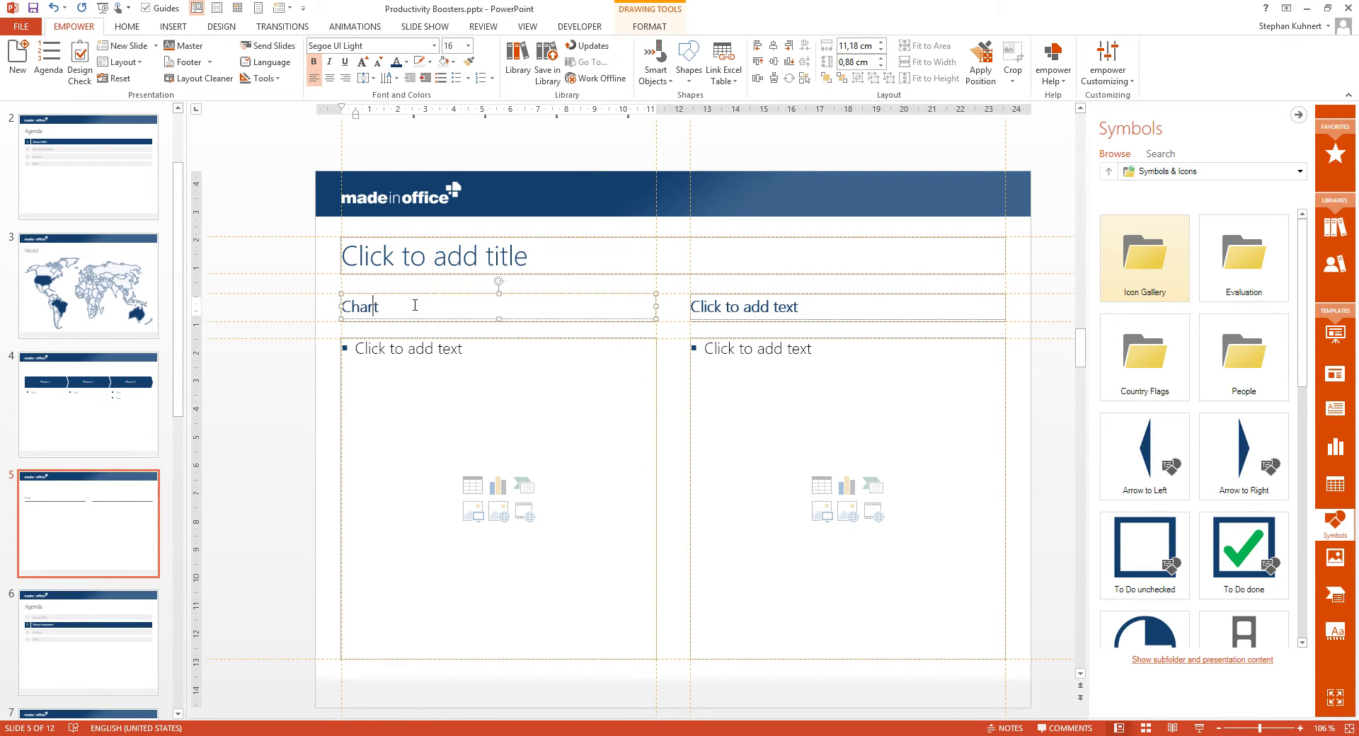
click(739, 299)
text(Tap)
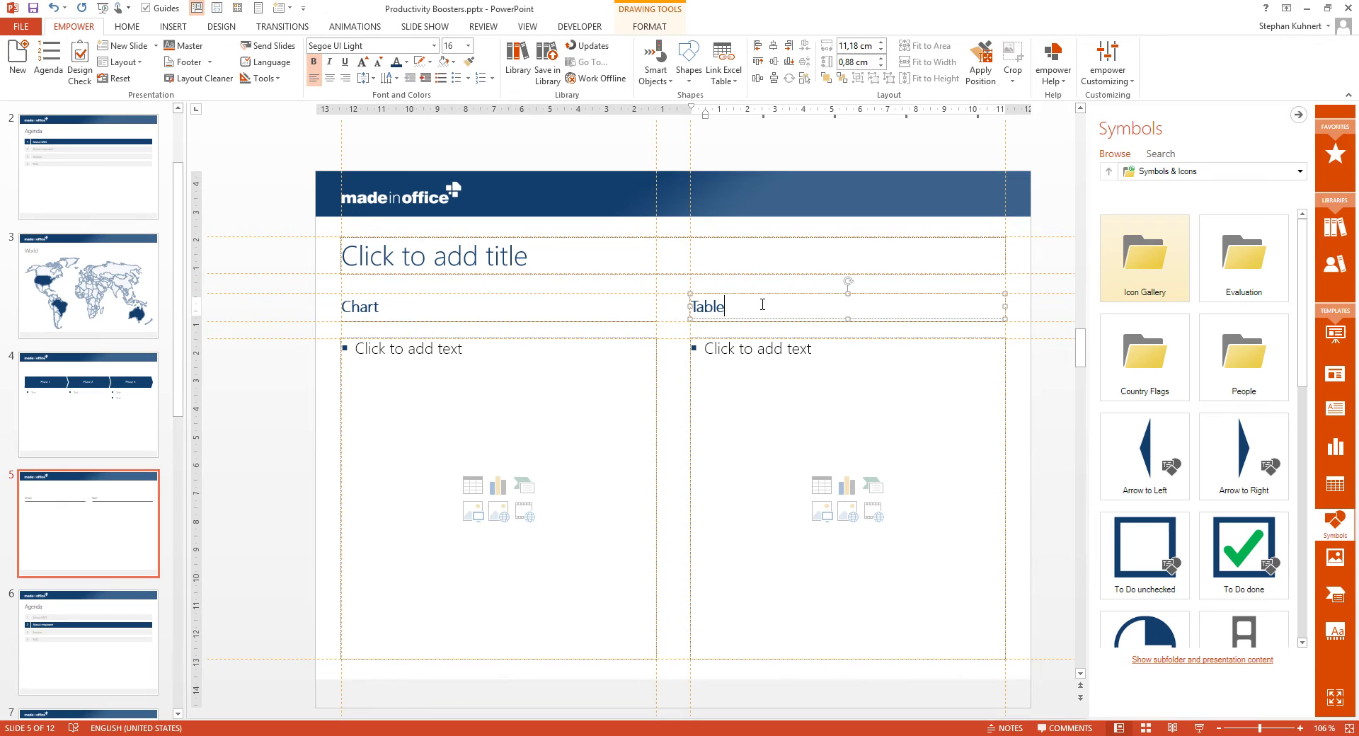
click(499, 487)
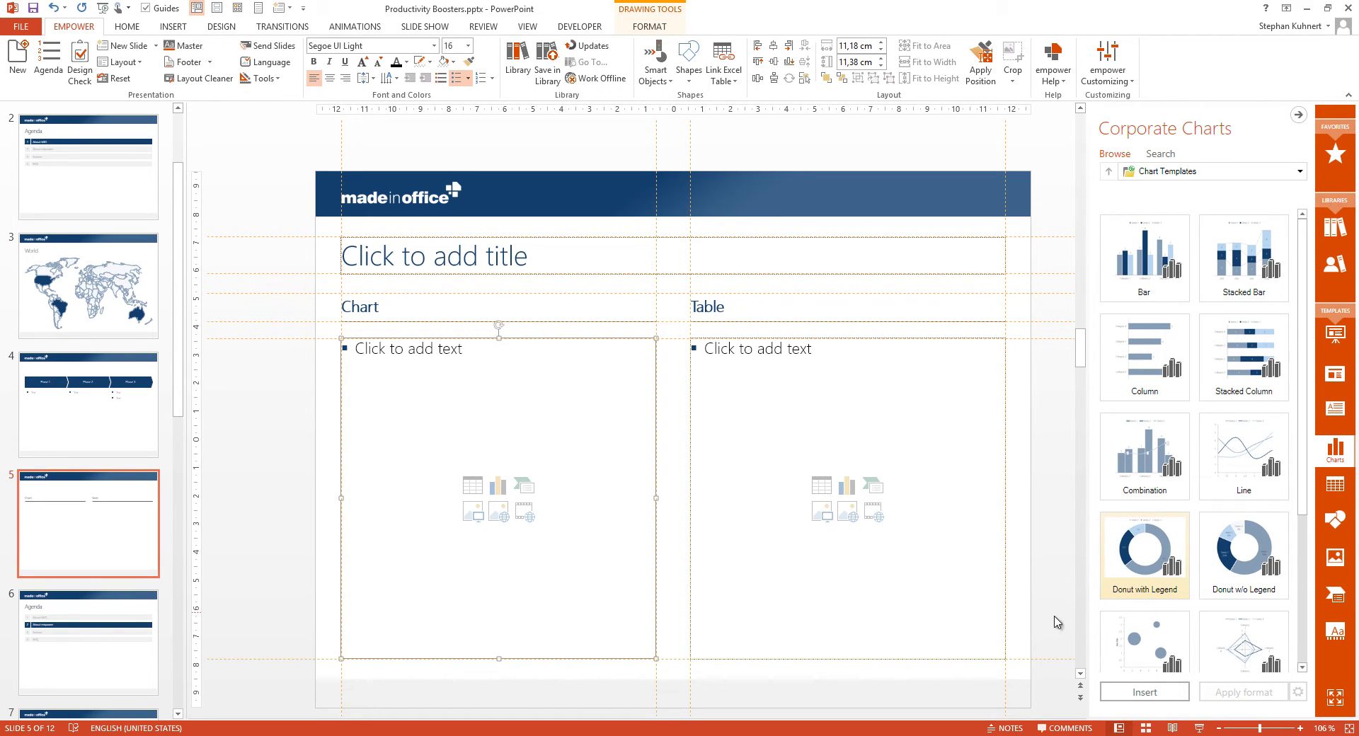
- Copy the revenue chart from Excel into the left content area
key(alt+Tab)
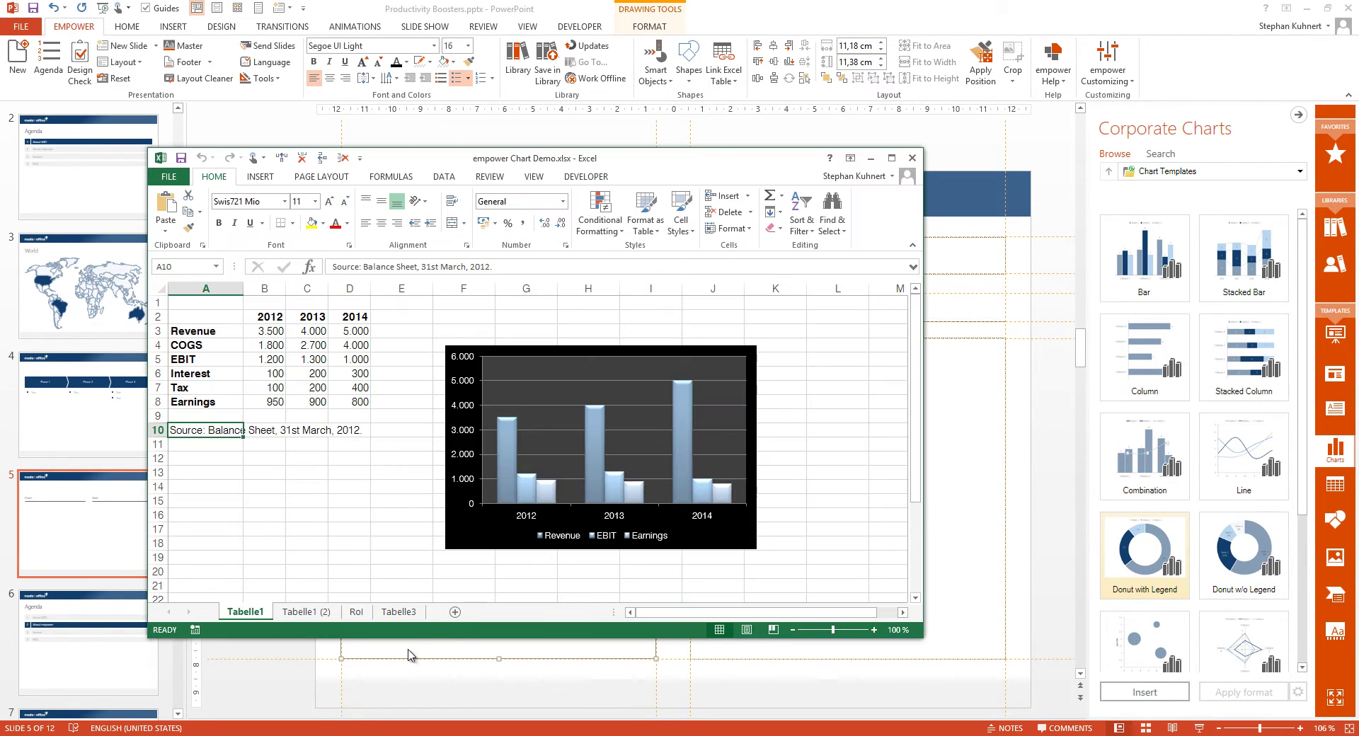
click(472, 528)
key(alt+Tab)
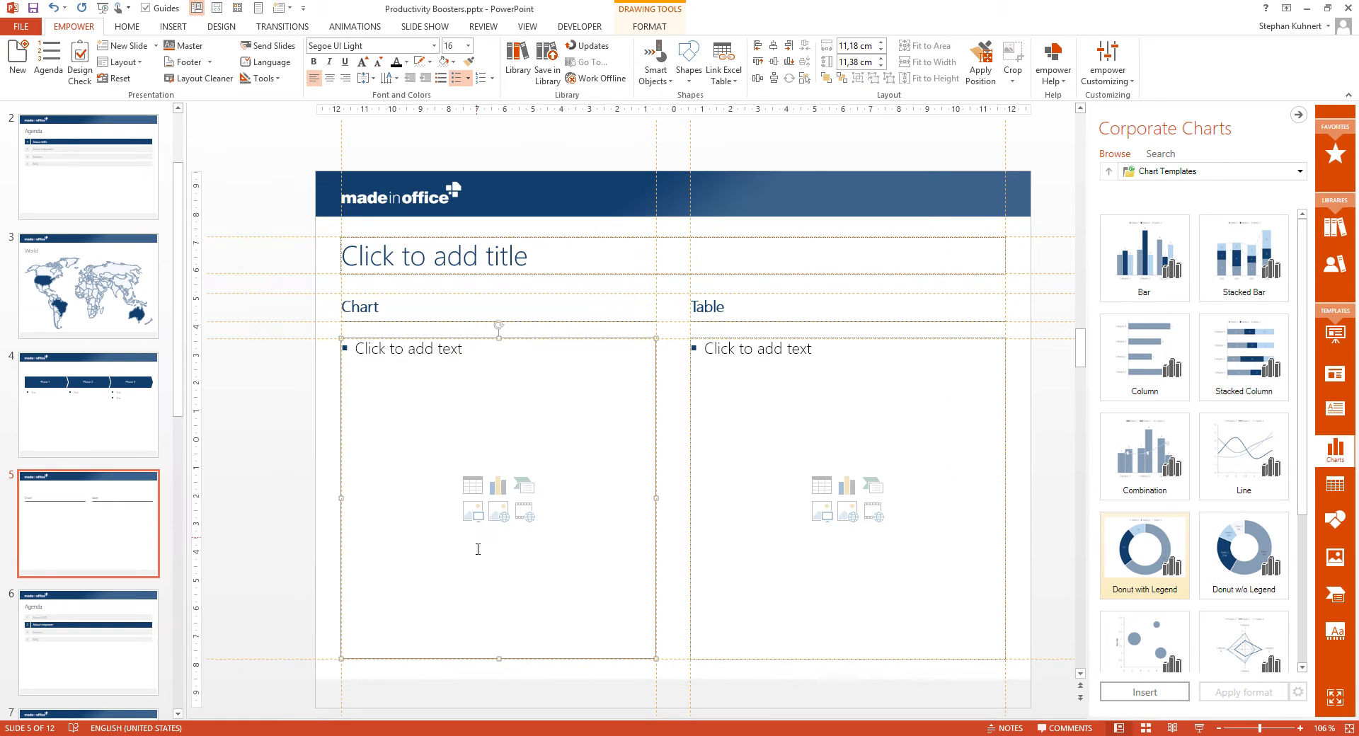
click(471, 561)
key(ctrl+v)
- Copy Excel range A2:D9 and paste it as a table in the right content area
key(alt+Tab)
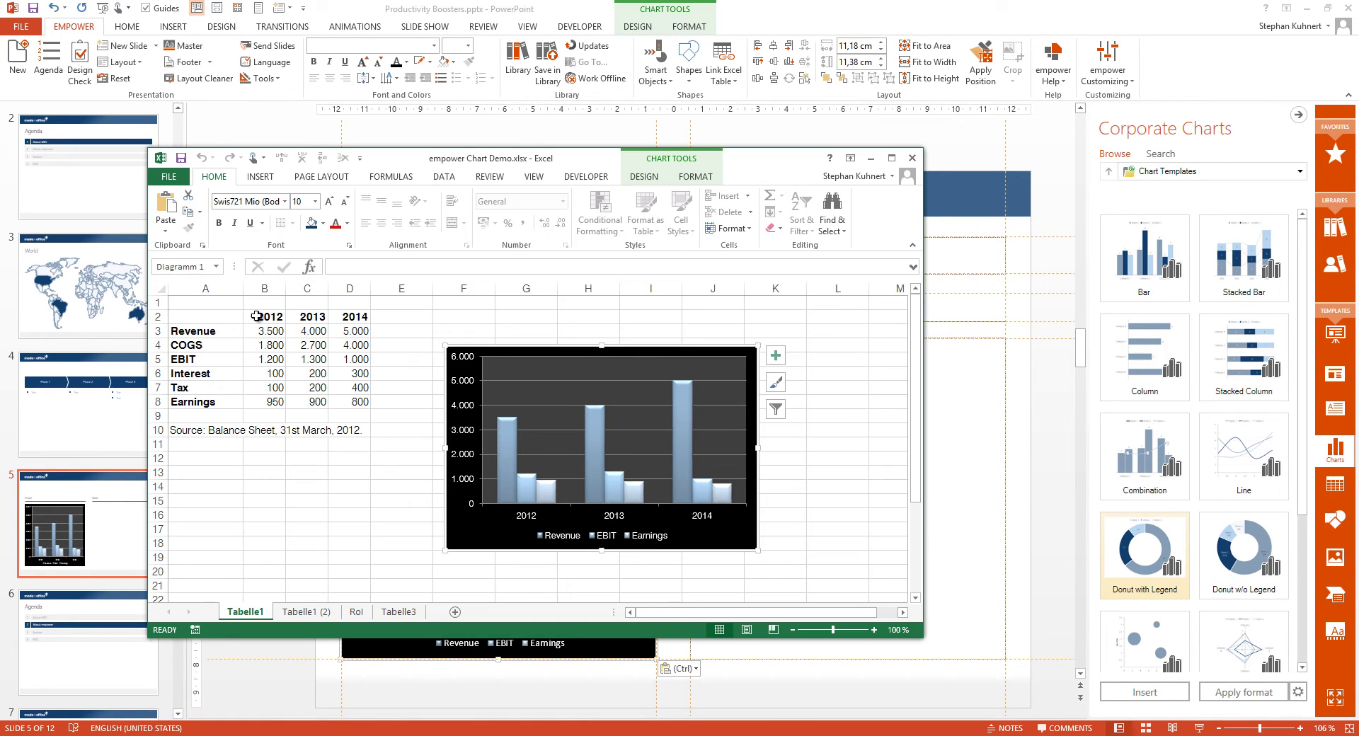
drag(230, 317, 354, 406)
key(ctrl+c)
key(alt+Tab)
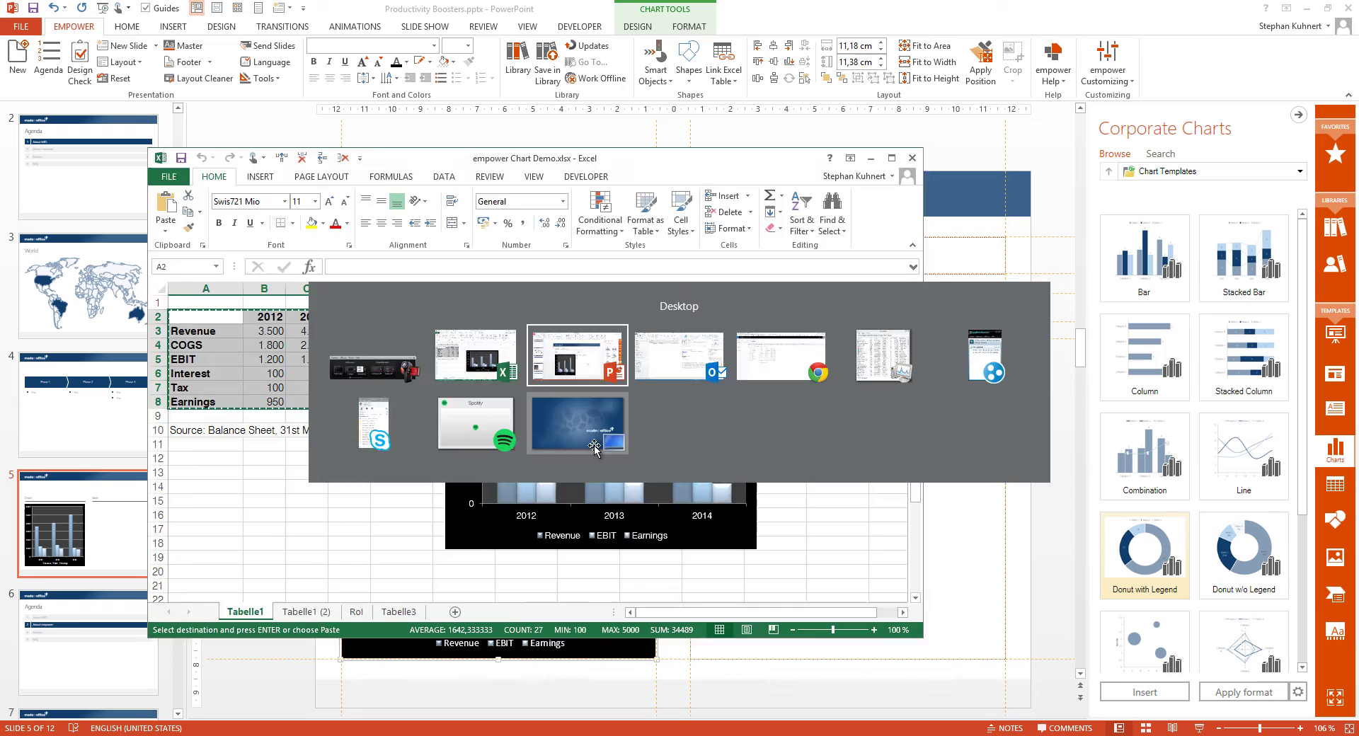
click(751, 535)
key(ctrl+v)
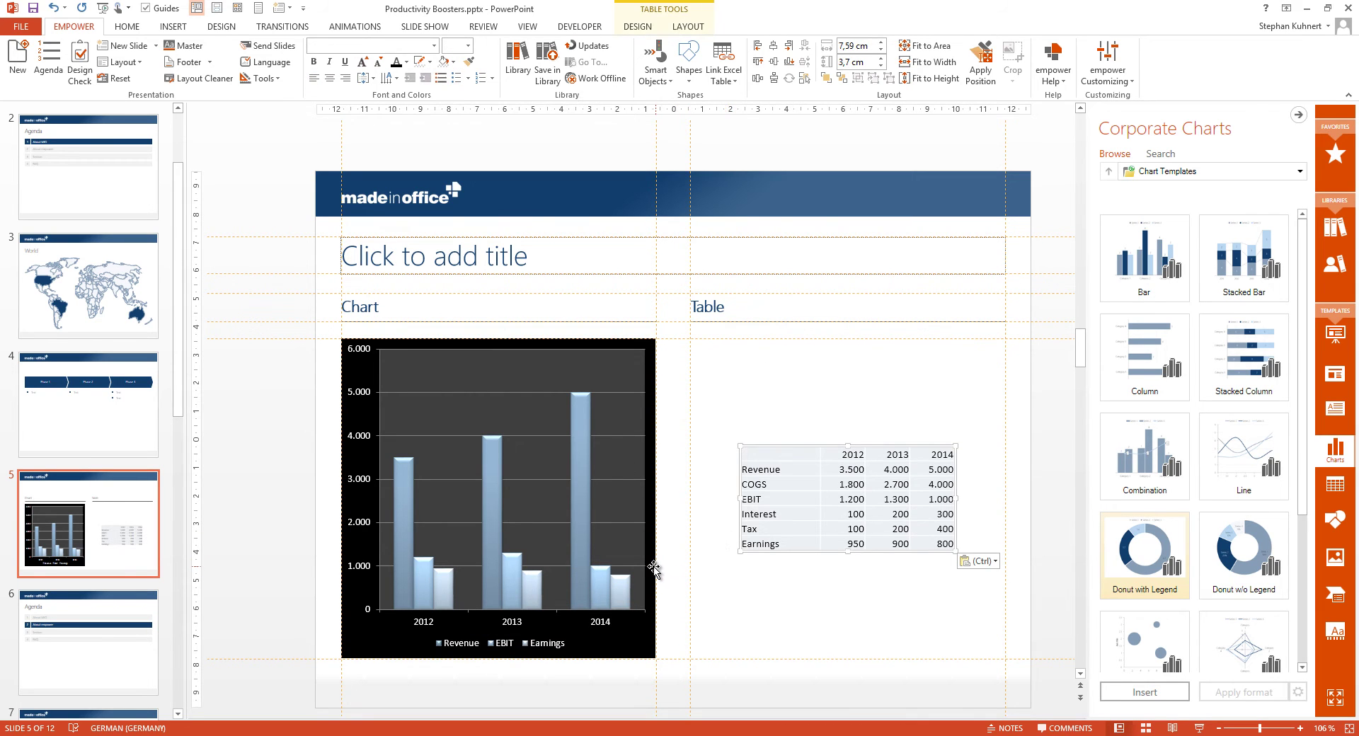
- Apply the corporate Bar format to the pasted chart
click(655, 571)
click(1132, 274)
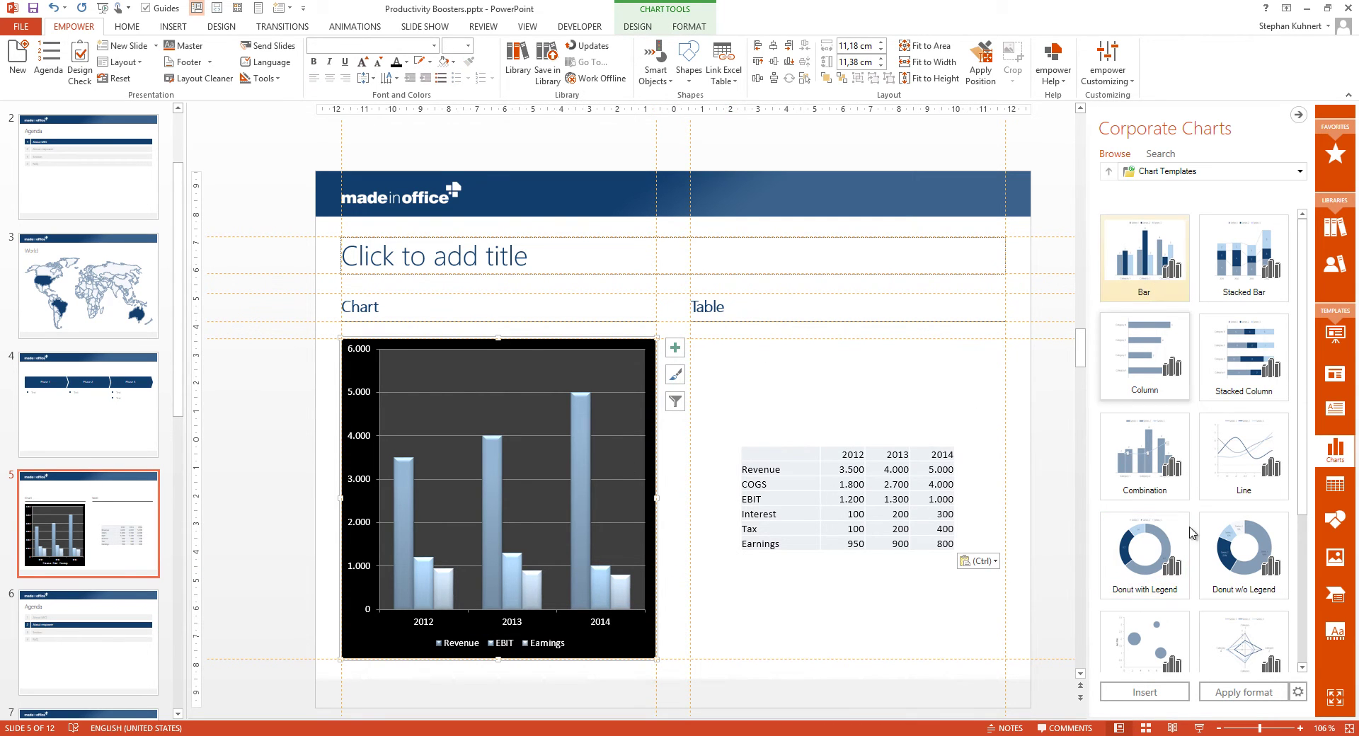
click(1221, 692)
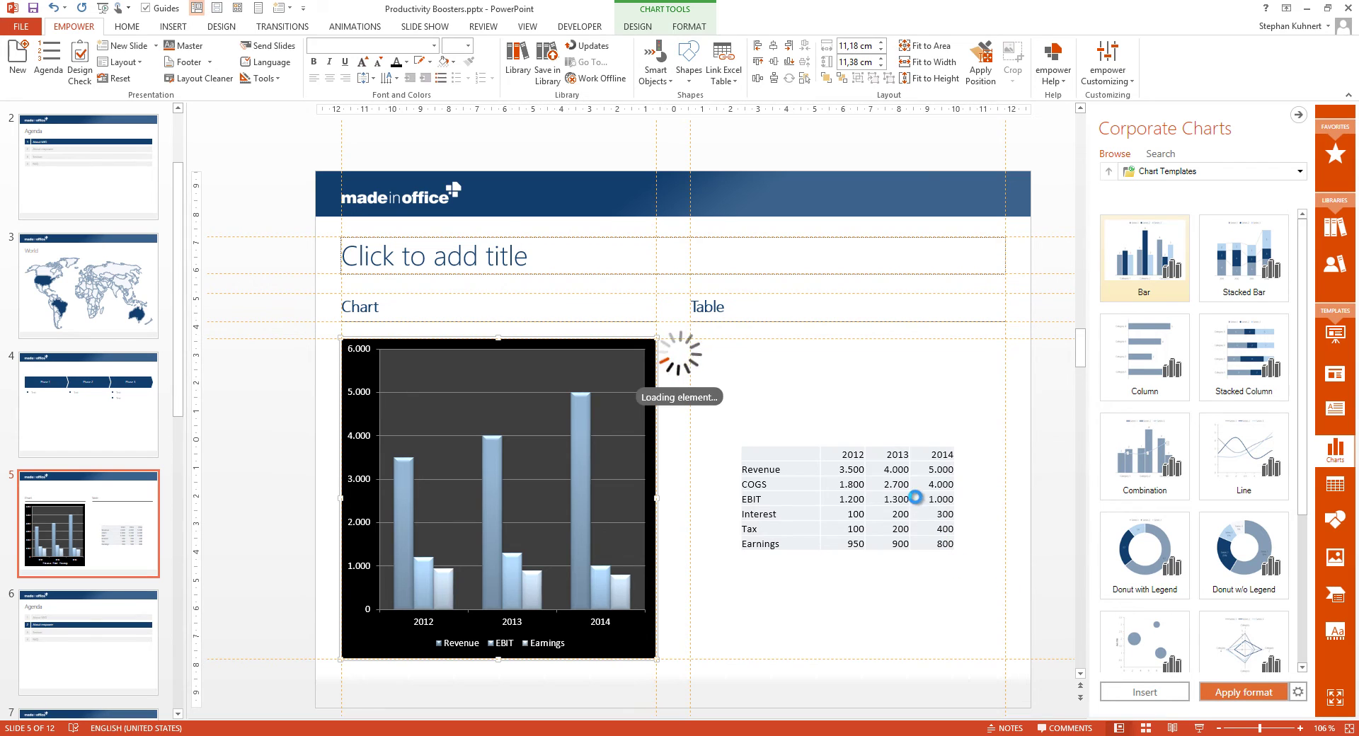
- Apply the corporate Numbers Table style to the pasted table
click(917, 496)
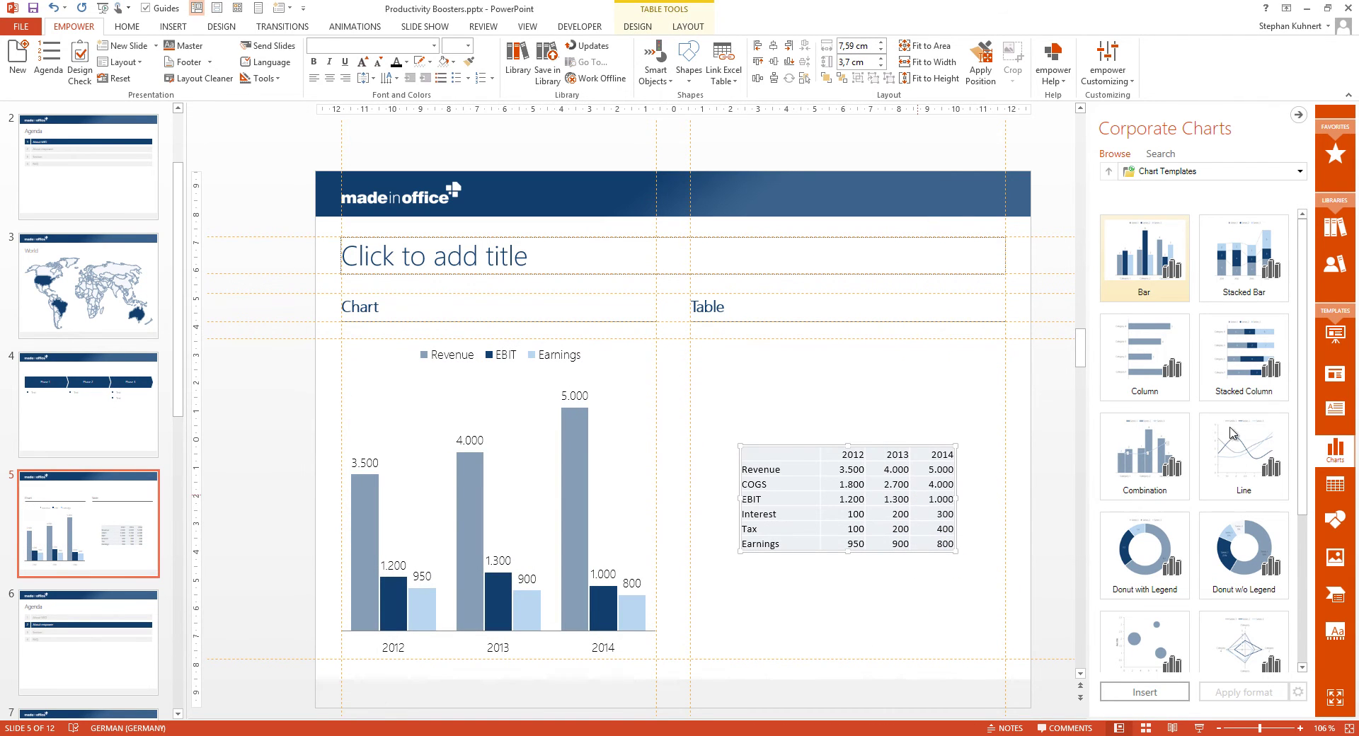
click(1334, 487)
click(1145, 361)
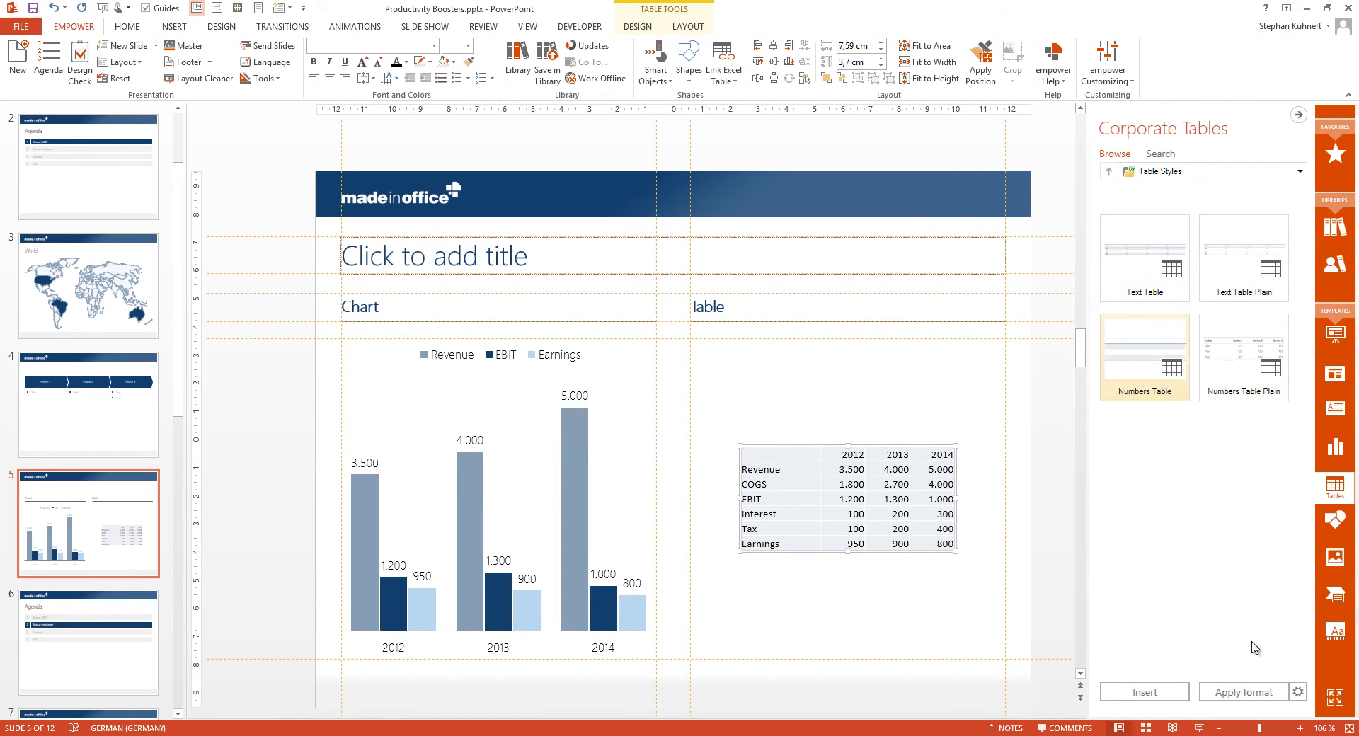
click(1244, 692)
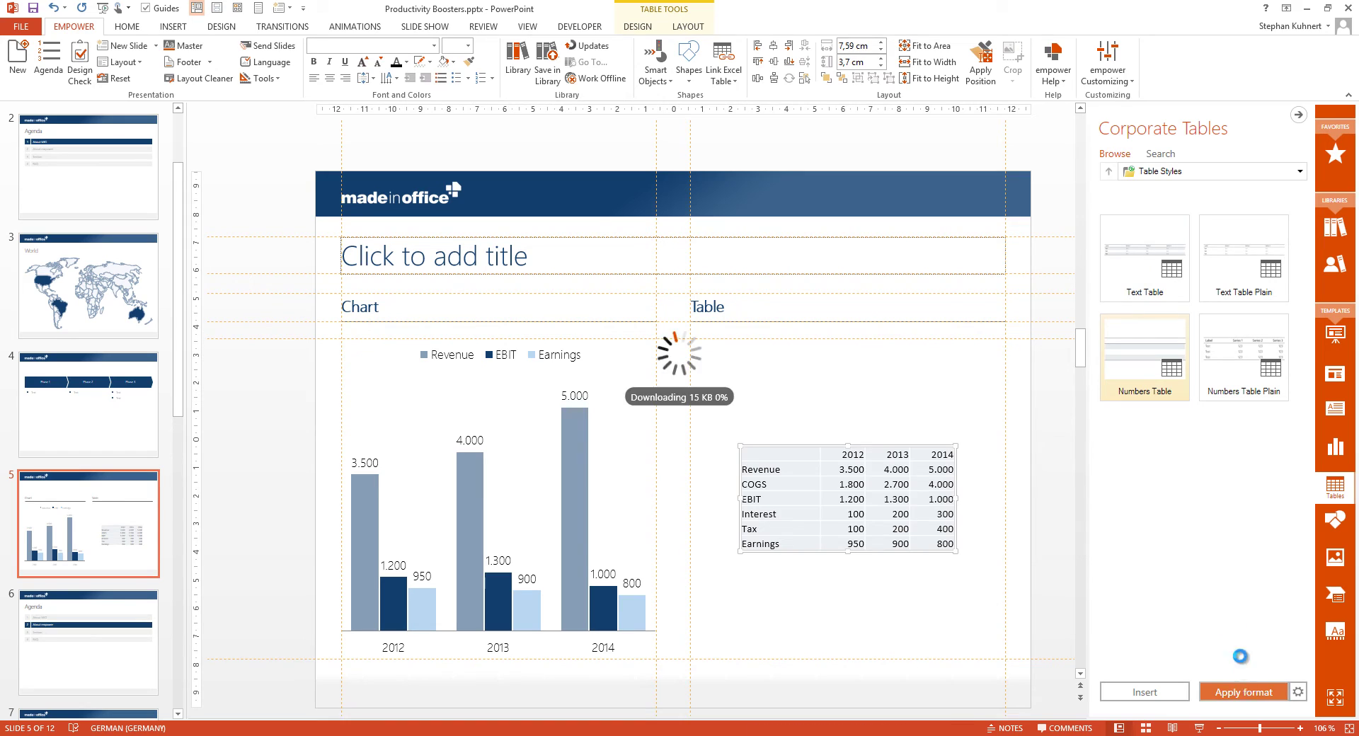
click(814, 621)
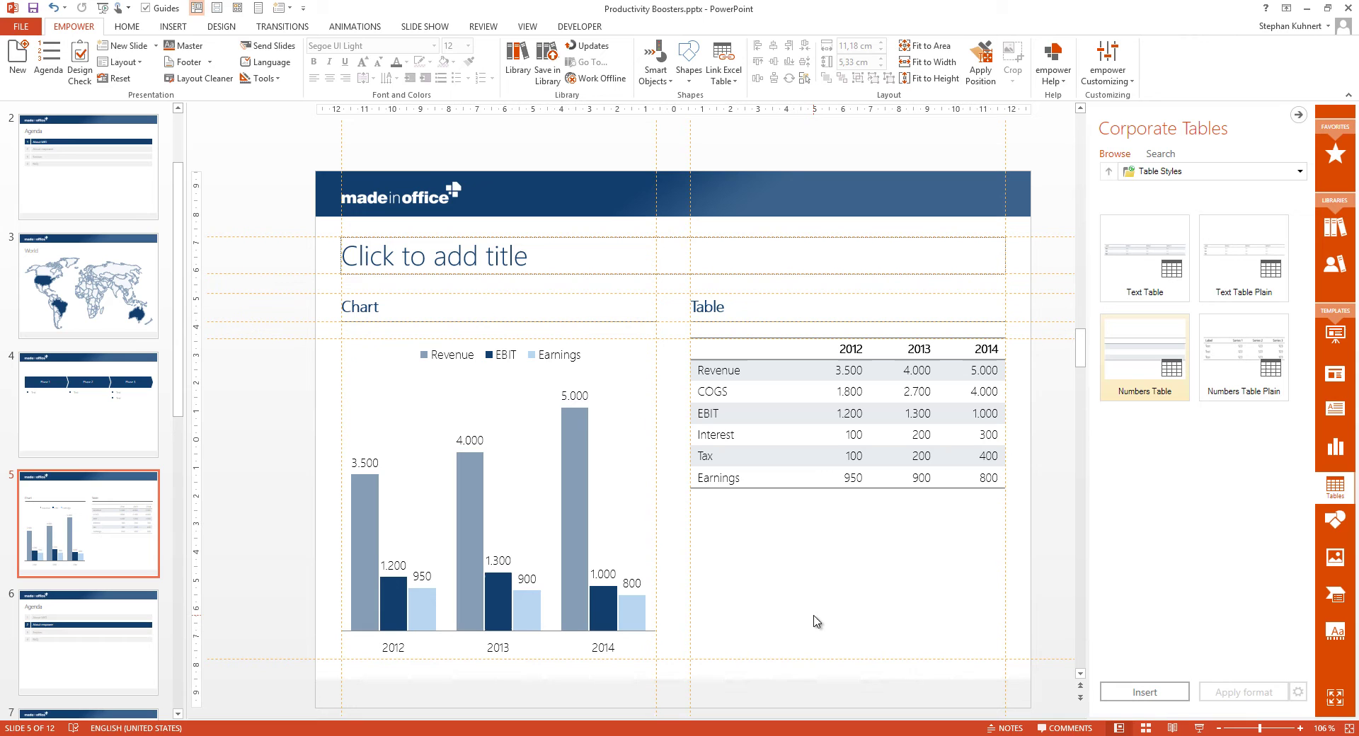
- Copy the source note from Excel cell A10 onto the slide
key(alt+Tab)
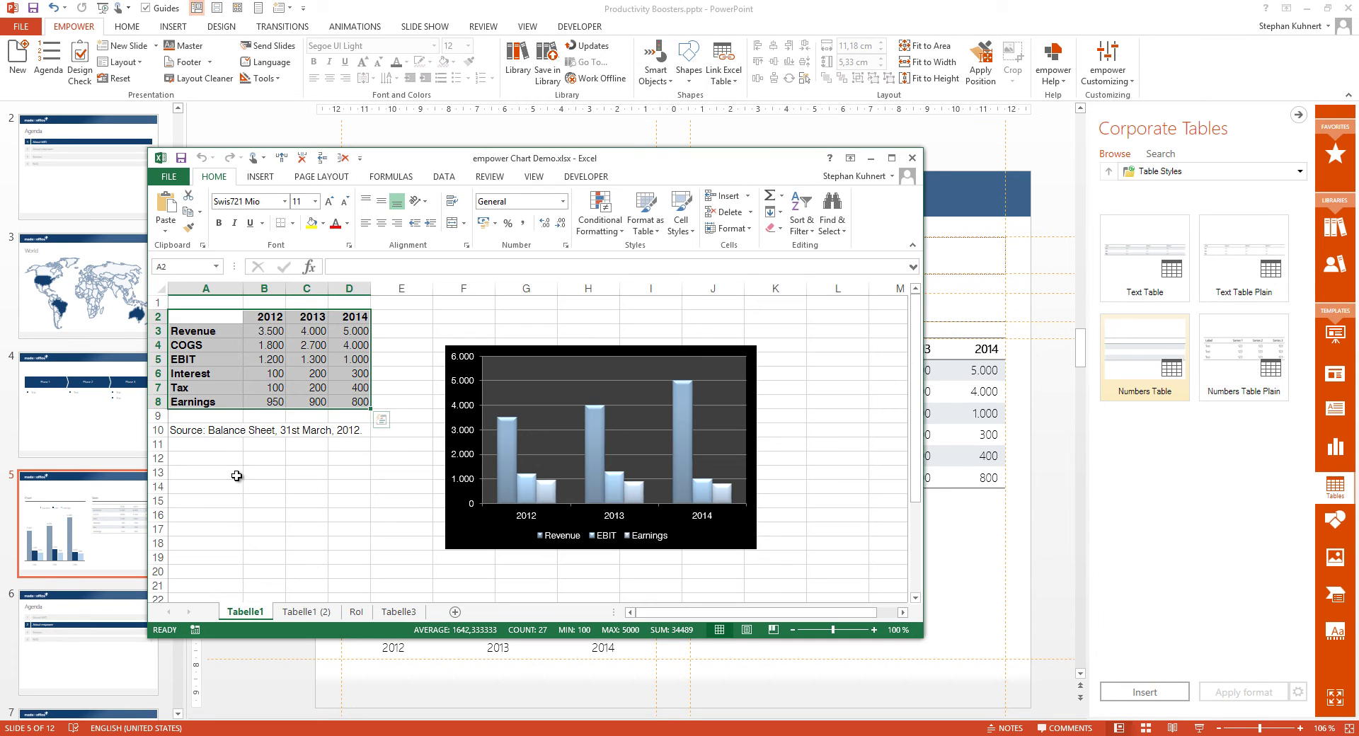
click(205, 429)
key(ctrl+c)
key(alt+Tab)
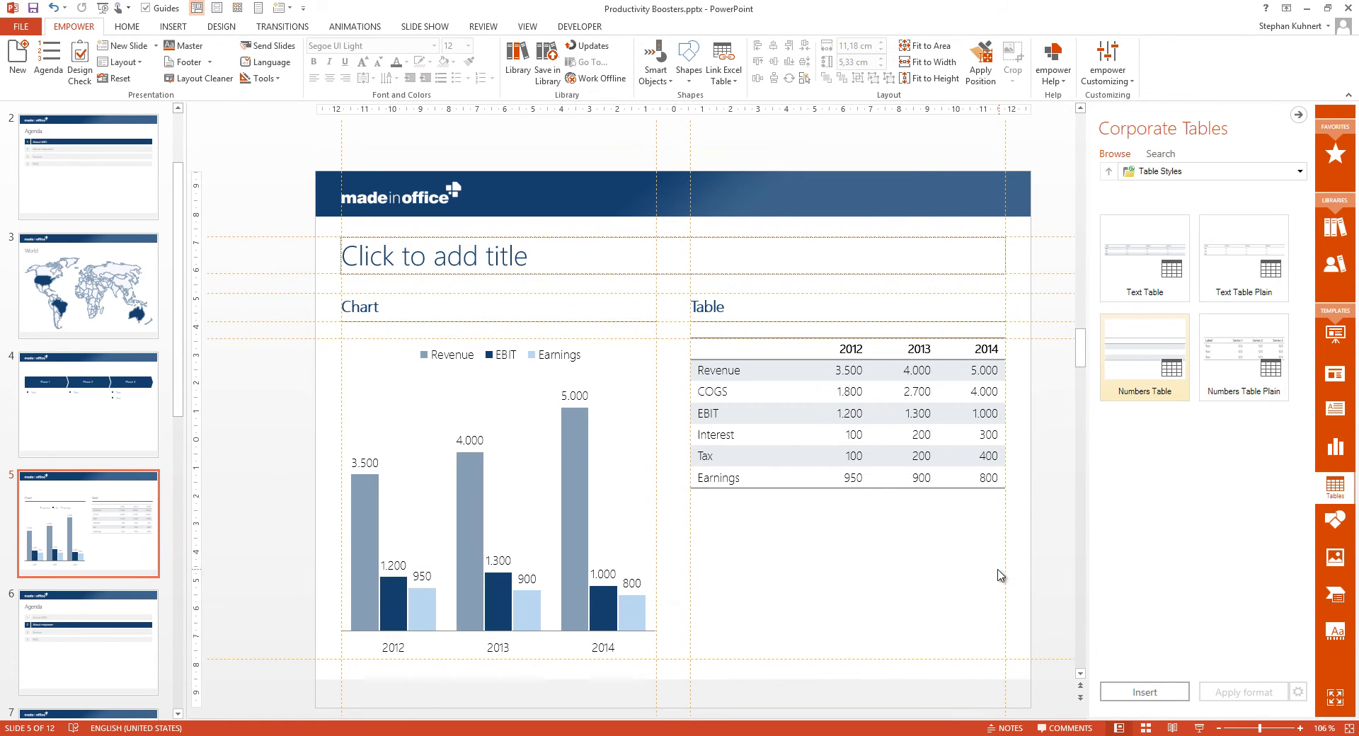
key(ctrl+v)
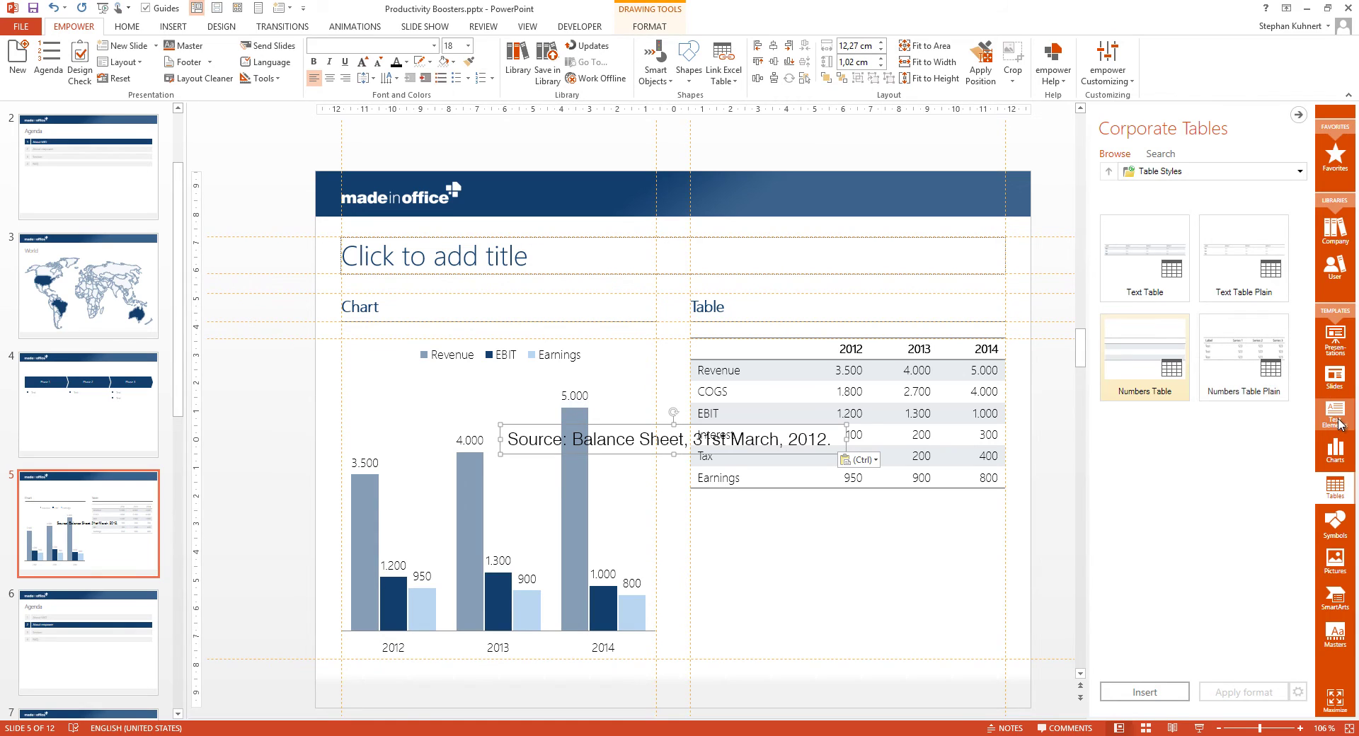
- Format the pasted source line with the corporate Footnote style
click(1335, 414)
click(1244, 258)
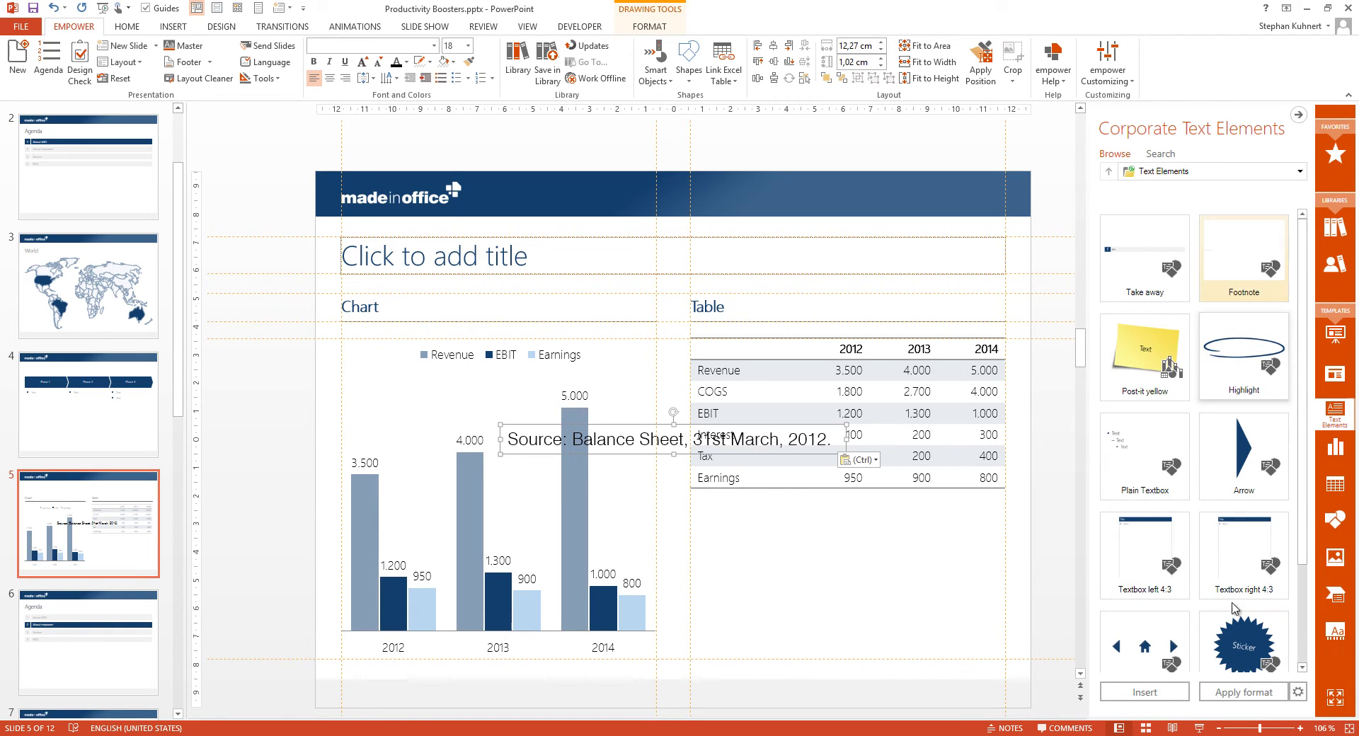
click(1244, 692)
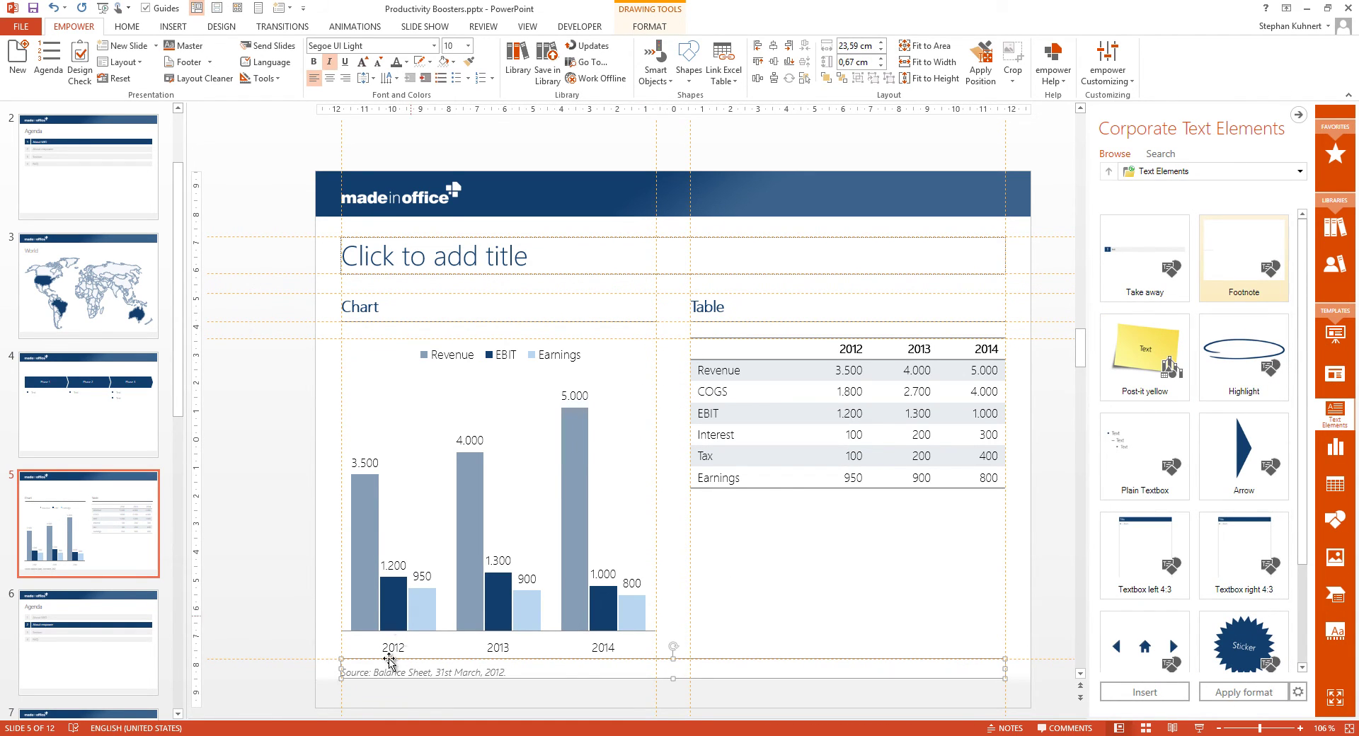
click(781, 586)
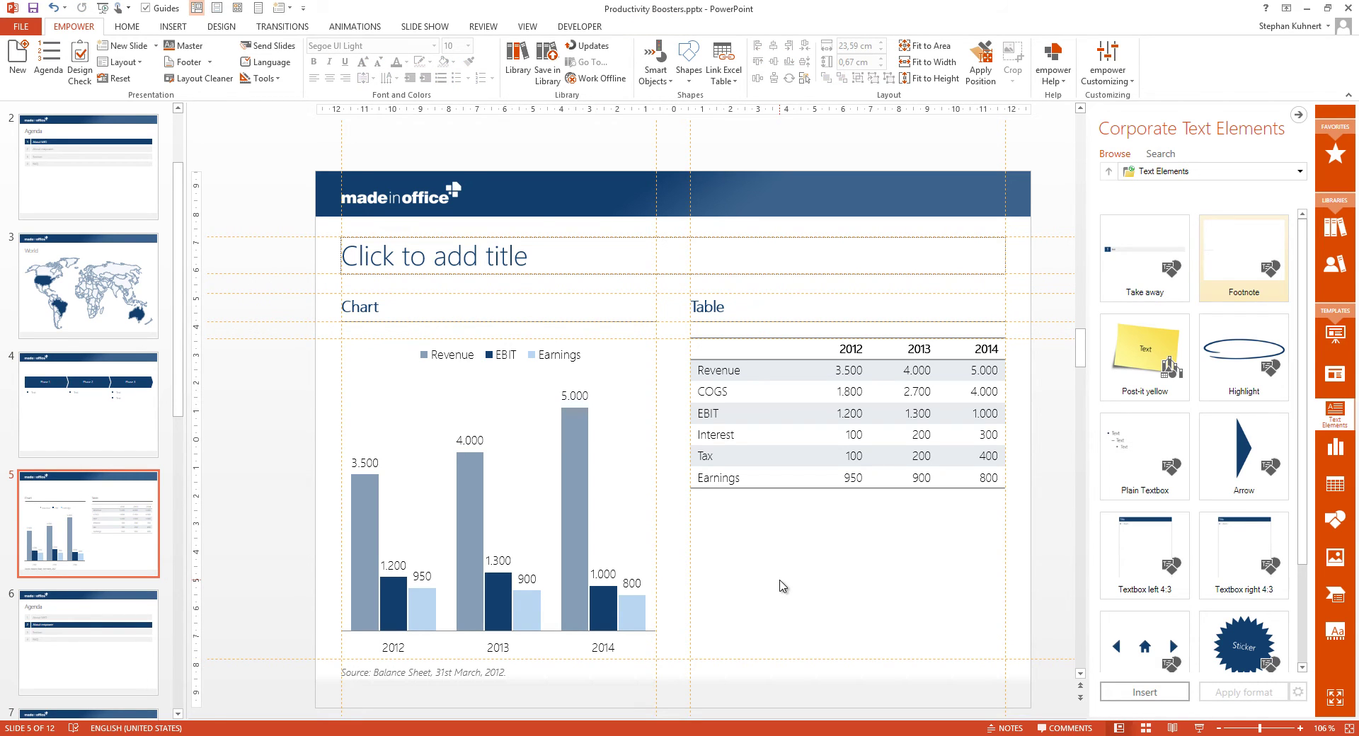
- Open the linked Excel table options and close them without changes
click(719, 84)
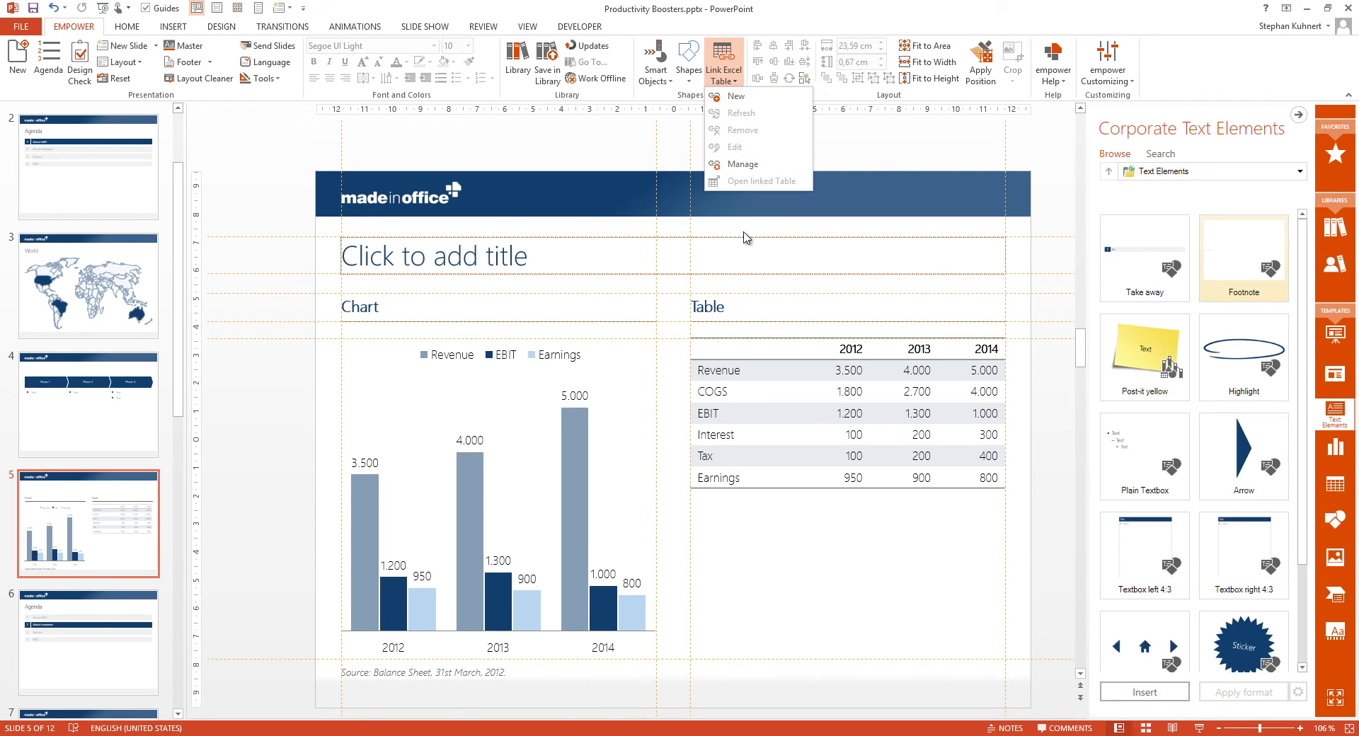
click(764, 515)
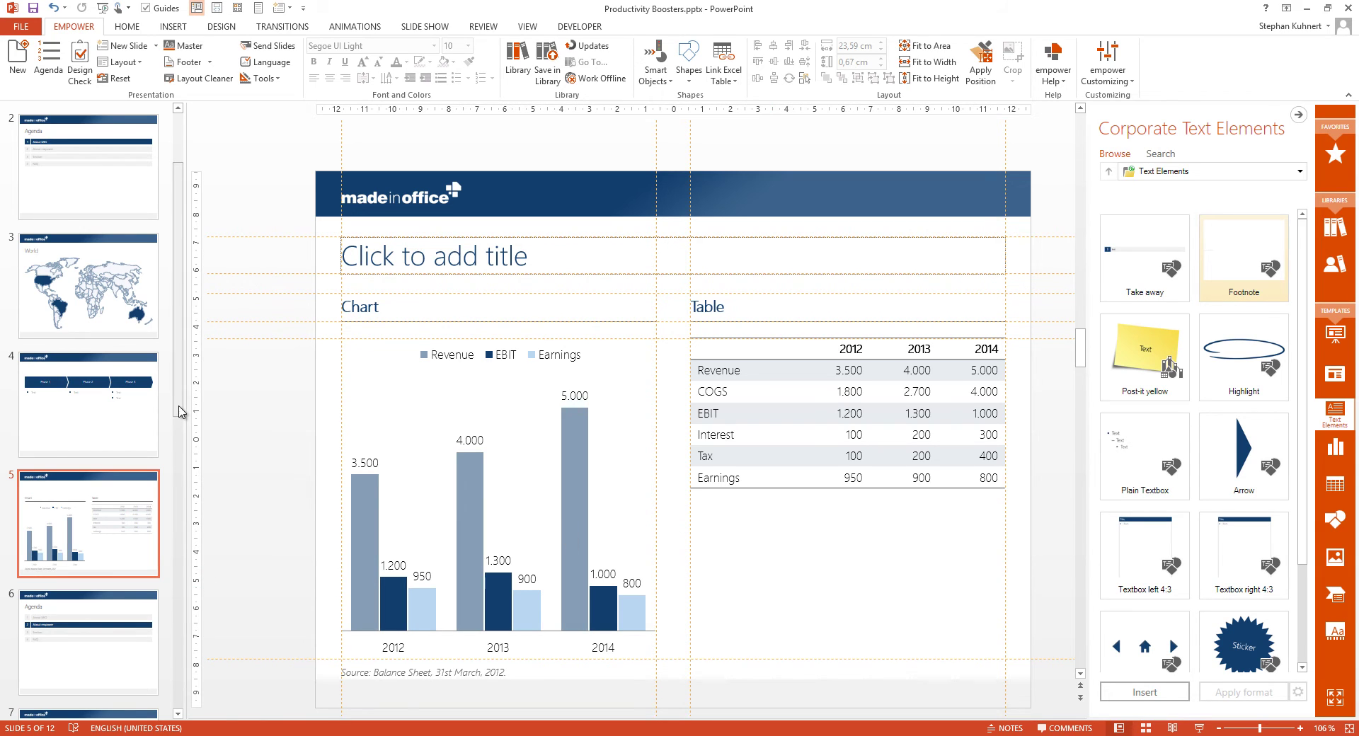
- Give the Level 1–3 list on slide 9 the corporate square and dash bullets
drag(181, 409, 178, 623)
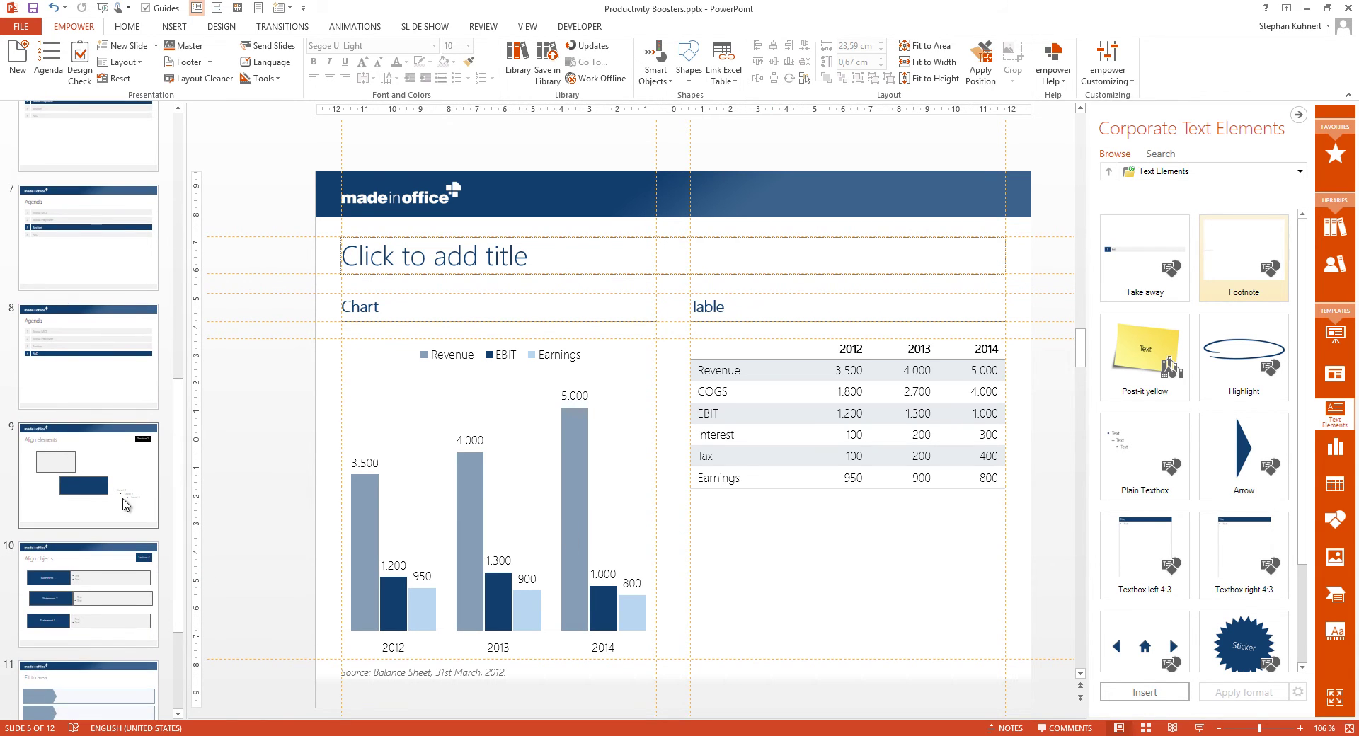
click(89, 476)
click(847, 531)
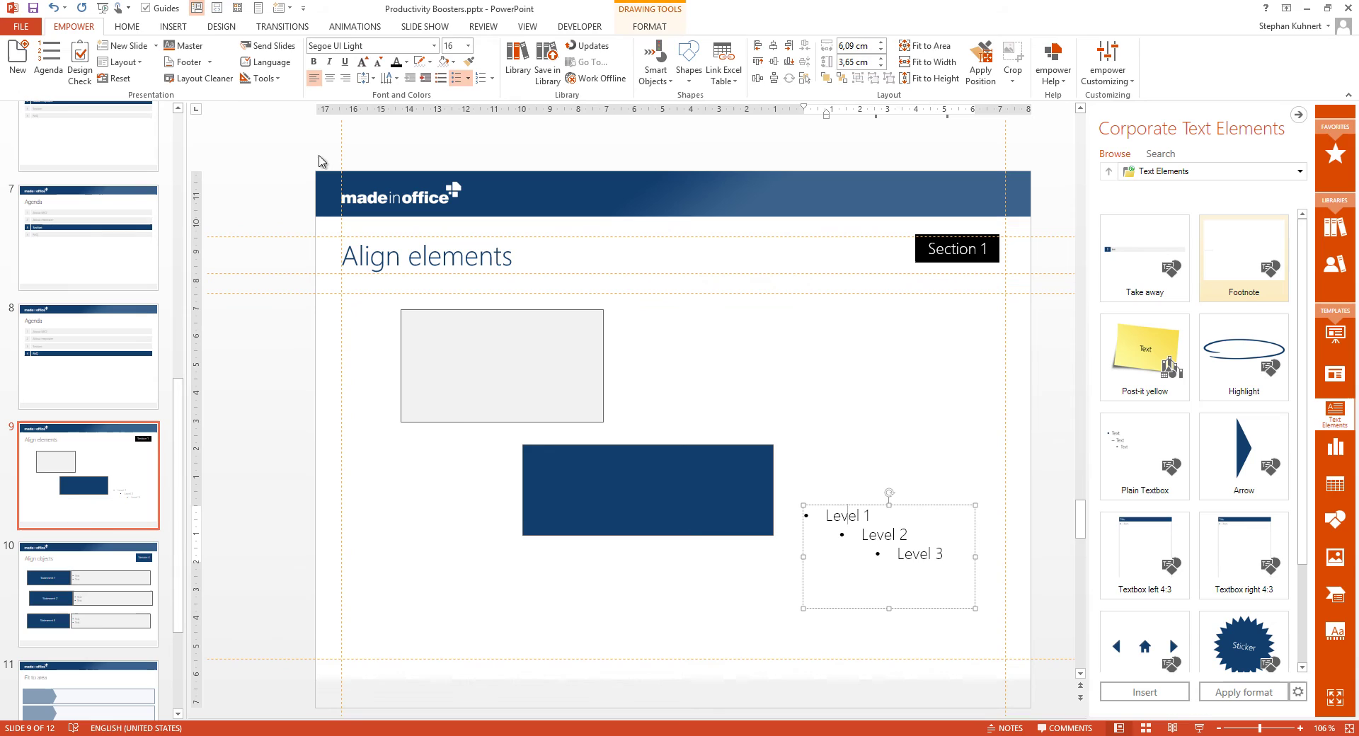
click(442, 79)
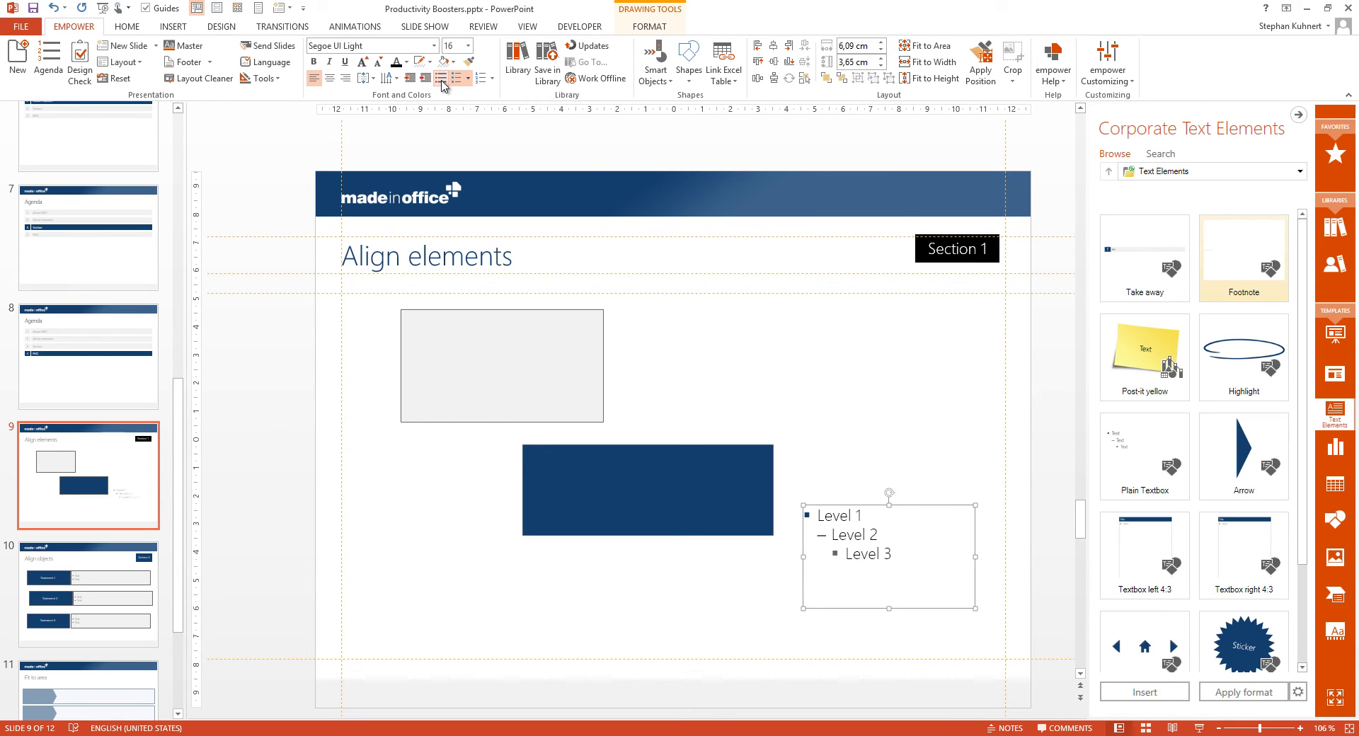
click(833, 534)
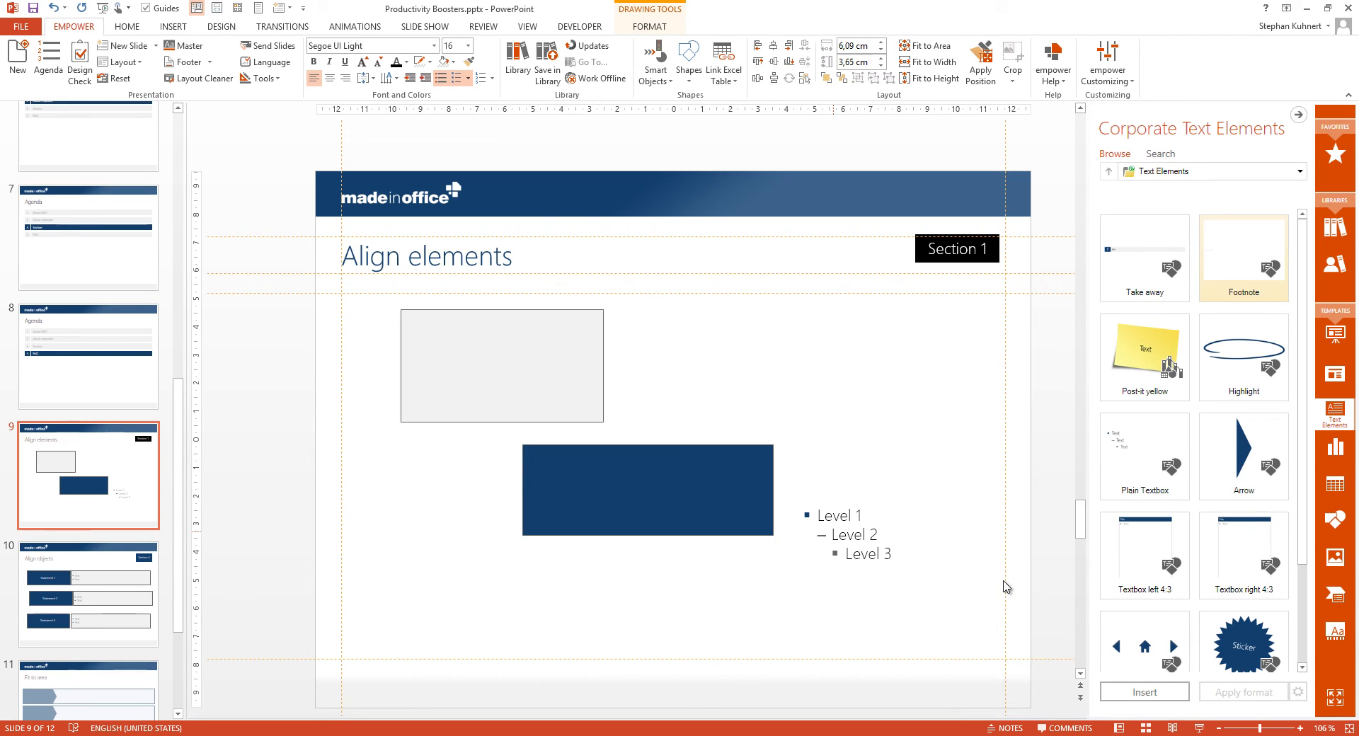
key(Escape)
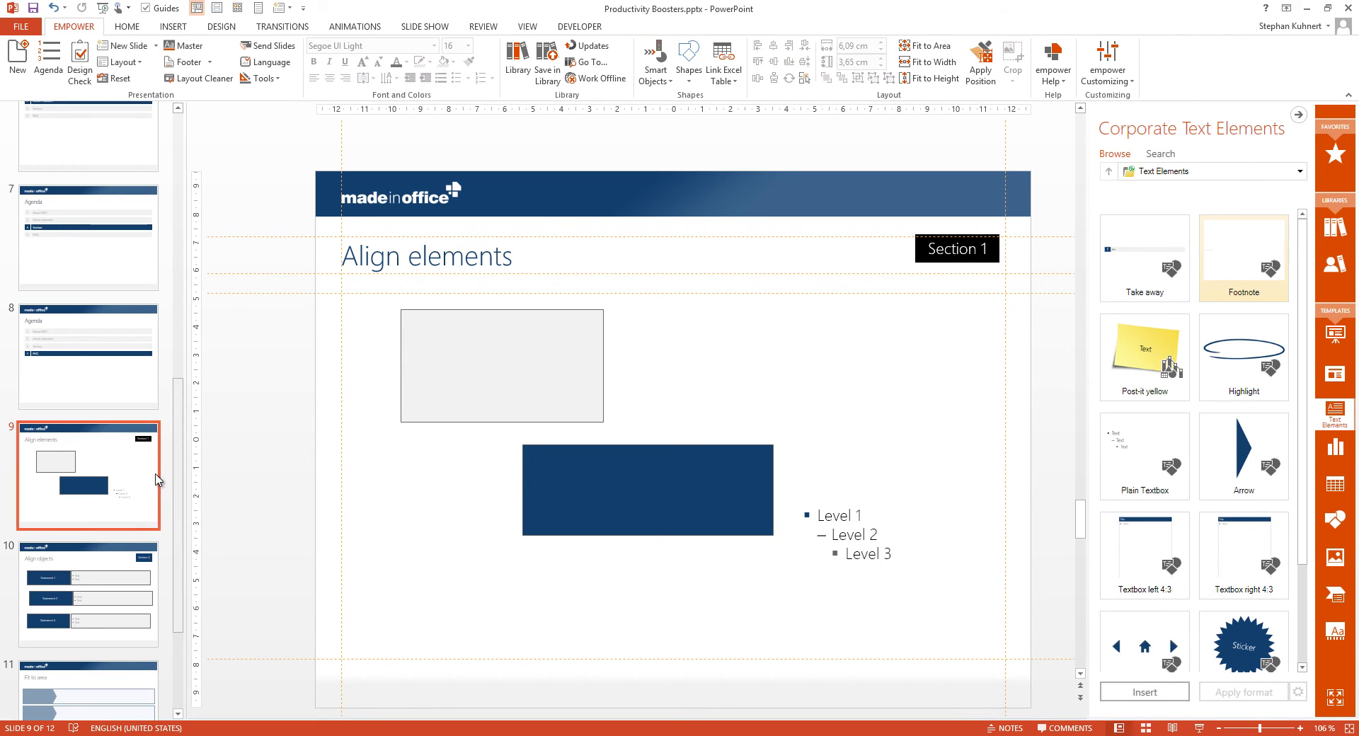
drag(176, 485, 177, 210)
- Begin e-mailing the World and Phase slides as a PDF, cancel, and keep the Phase slide showing
click(94, 421)
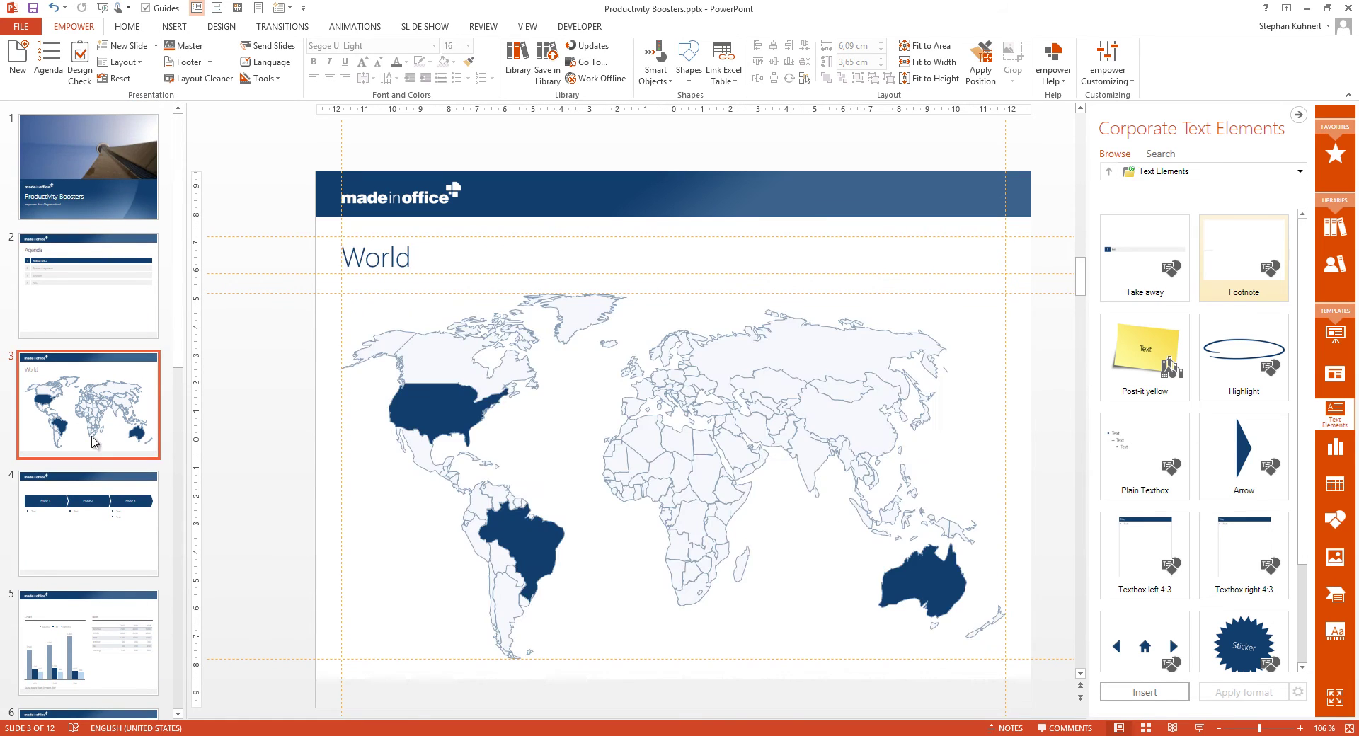
shift+click(99, 513)
click(267, 46)
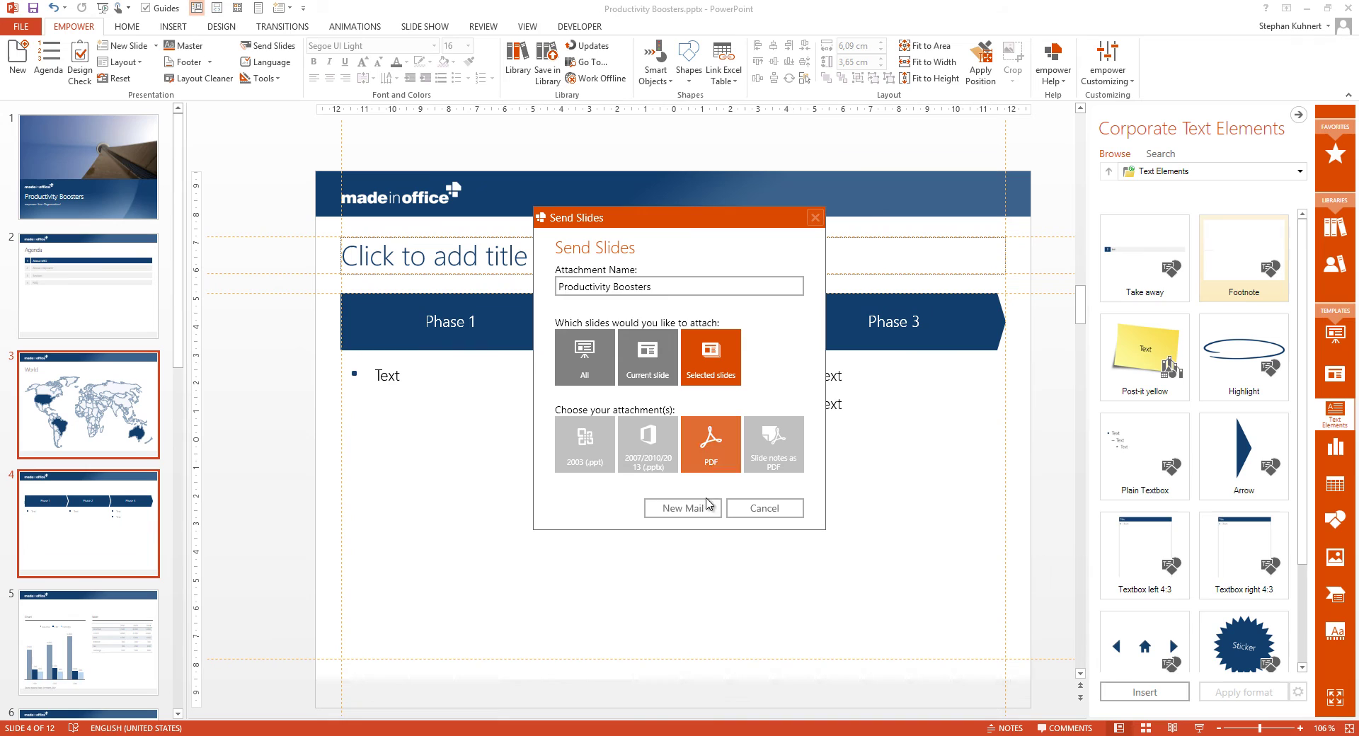
click(751, 518)
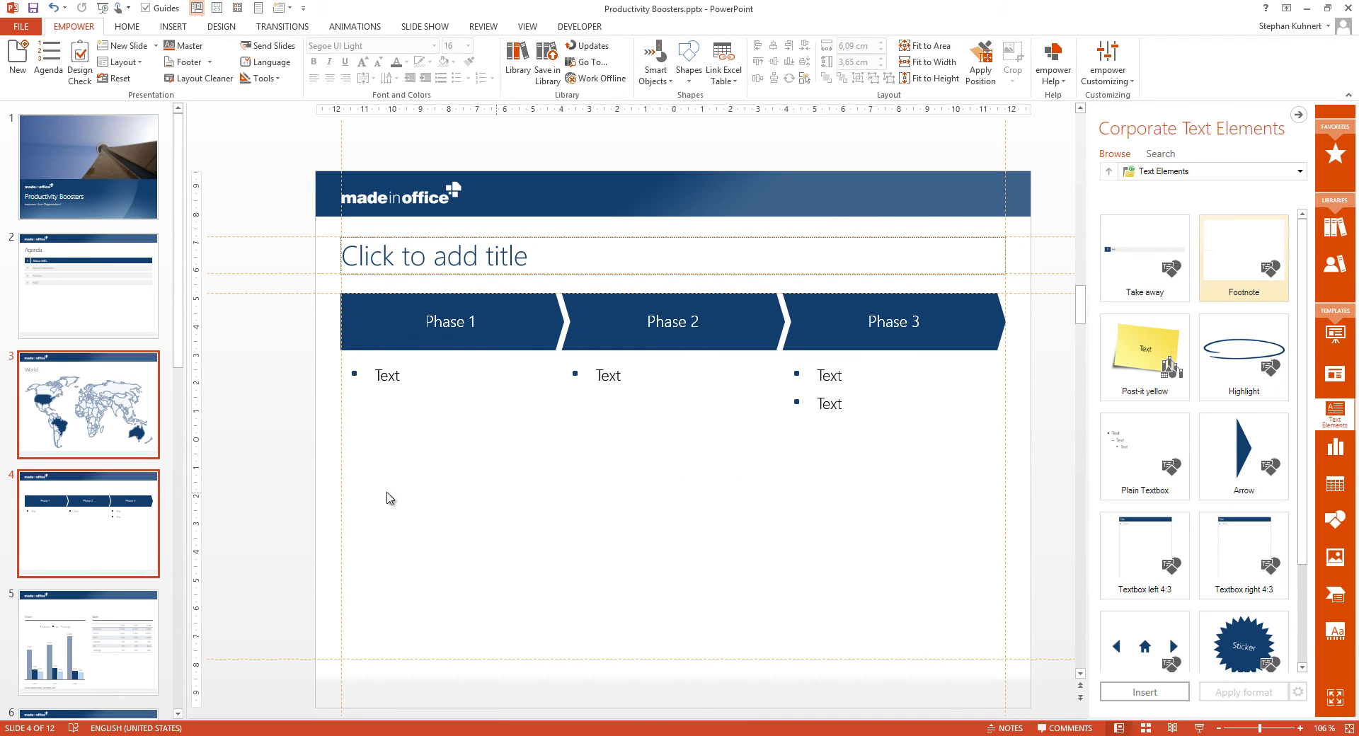
click(299, 502)
drag(182, 354, 186, 651)
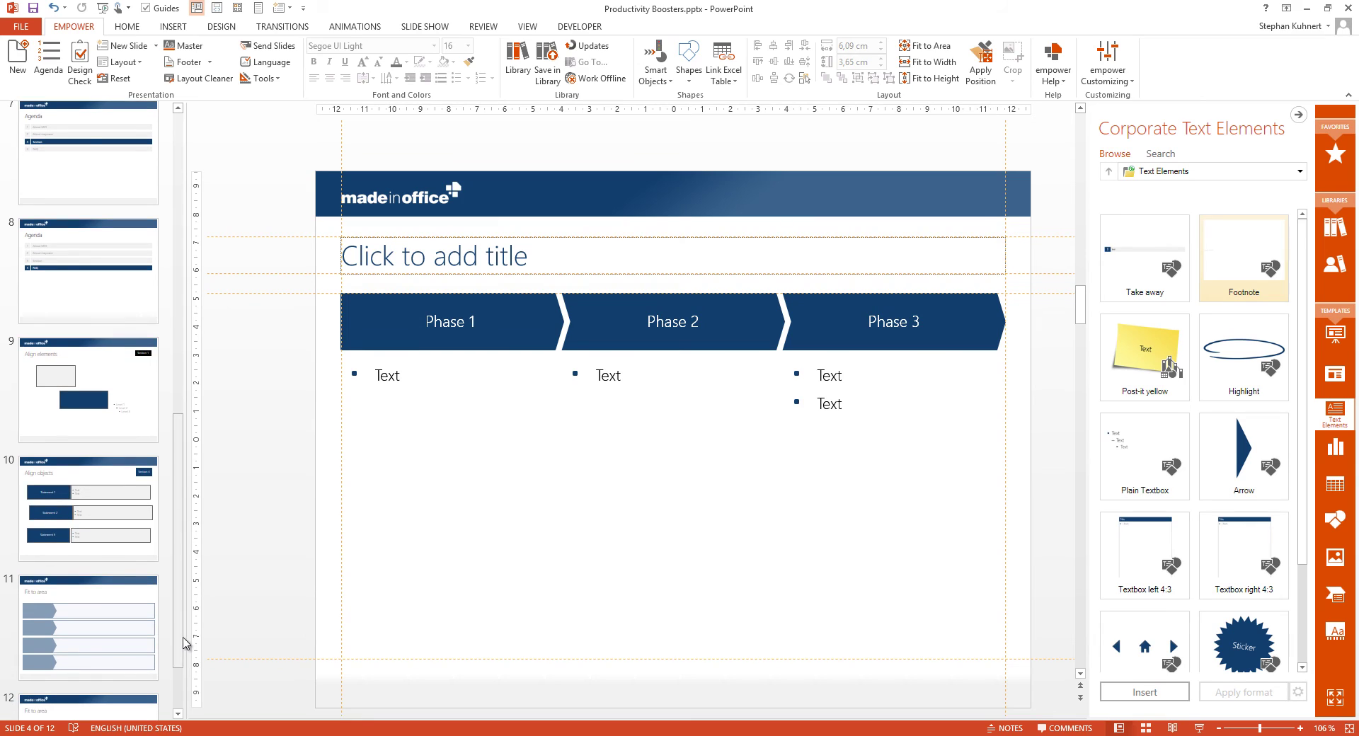
- On the Align elements slide, align the grey and blue rectangles to the left margin guide
click(128, 384)
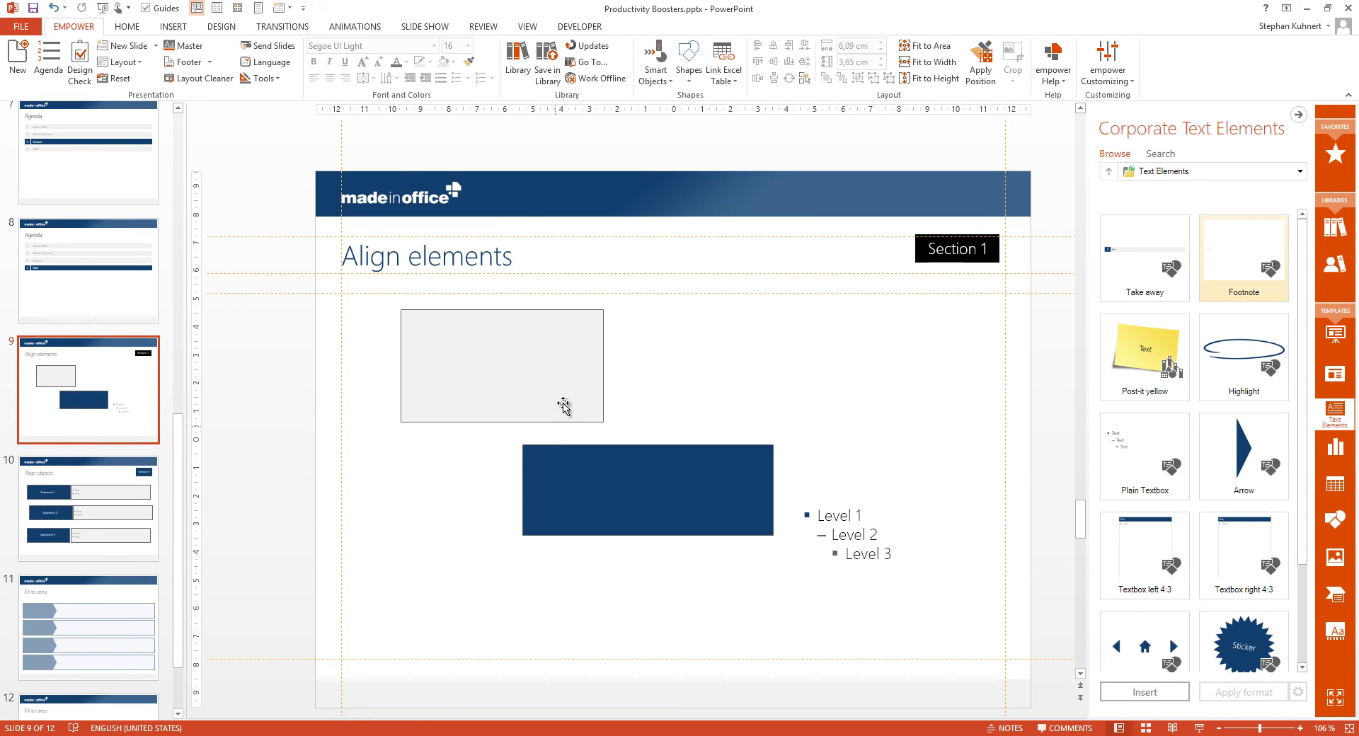
click(527, 352)
shift+click(556, 475)
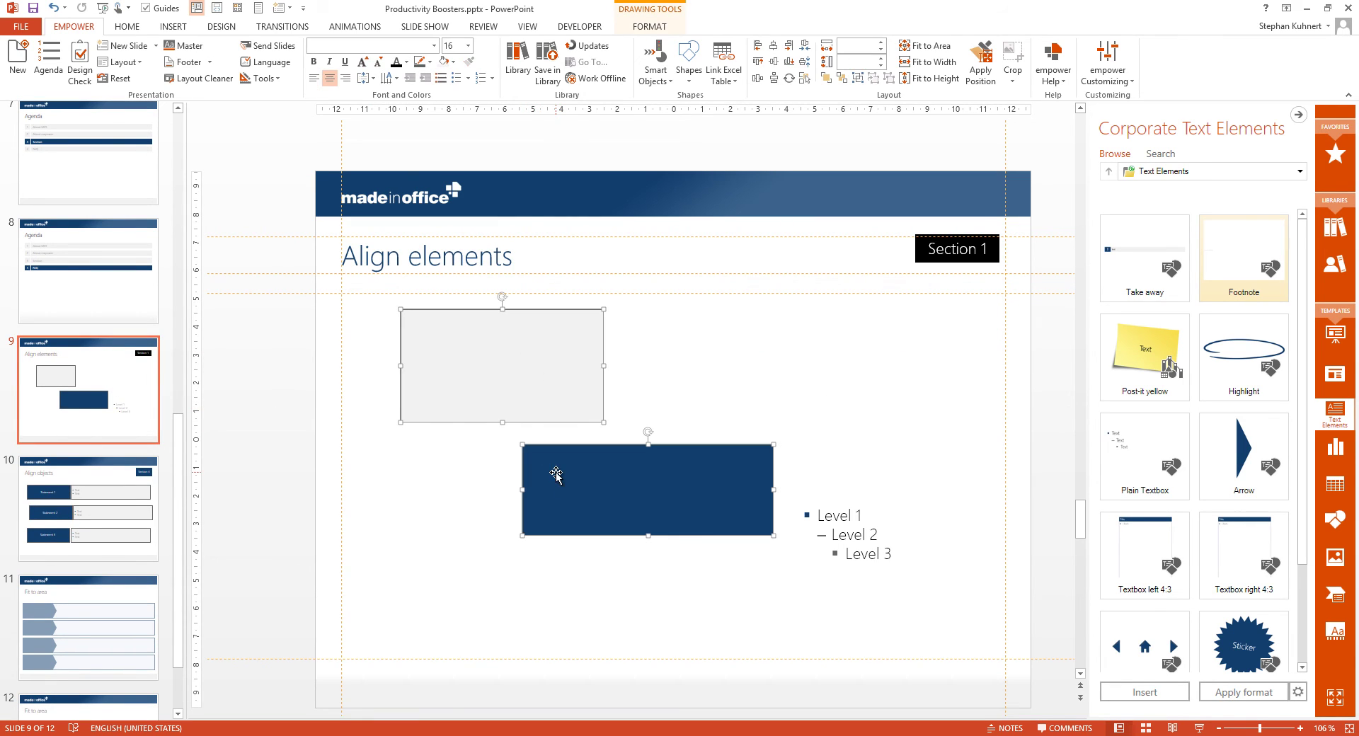
click(758, 49)
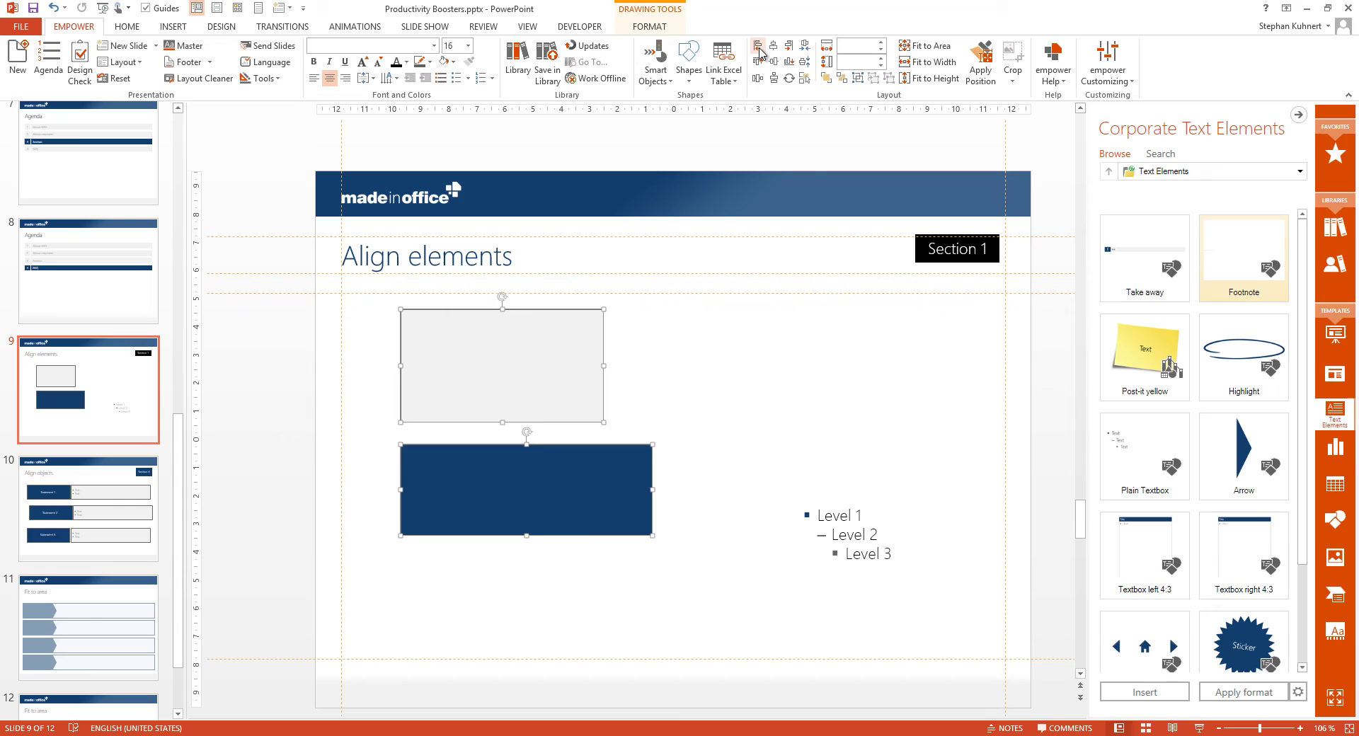
click(758, 50)
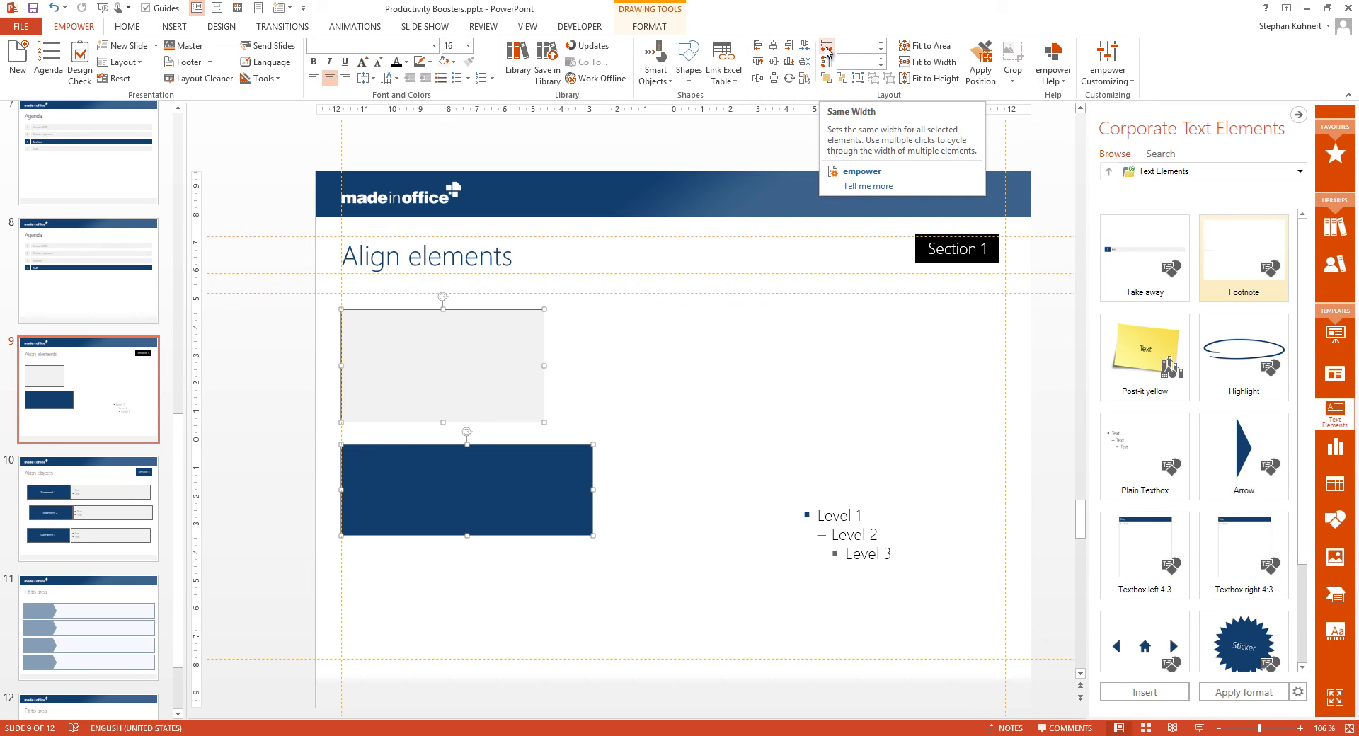
- Make both rectangles 8,92 cm wide and 3,21 cm tall, then deselect them
click(826, 49)
click(826, 48)
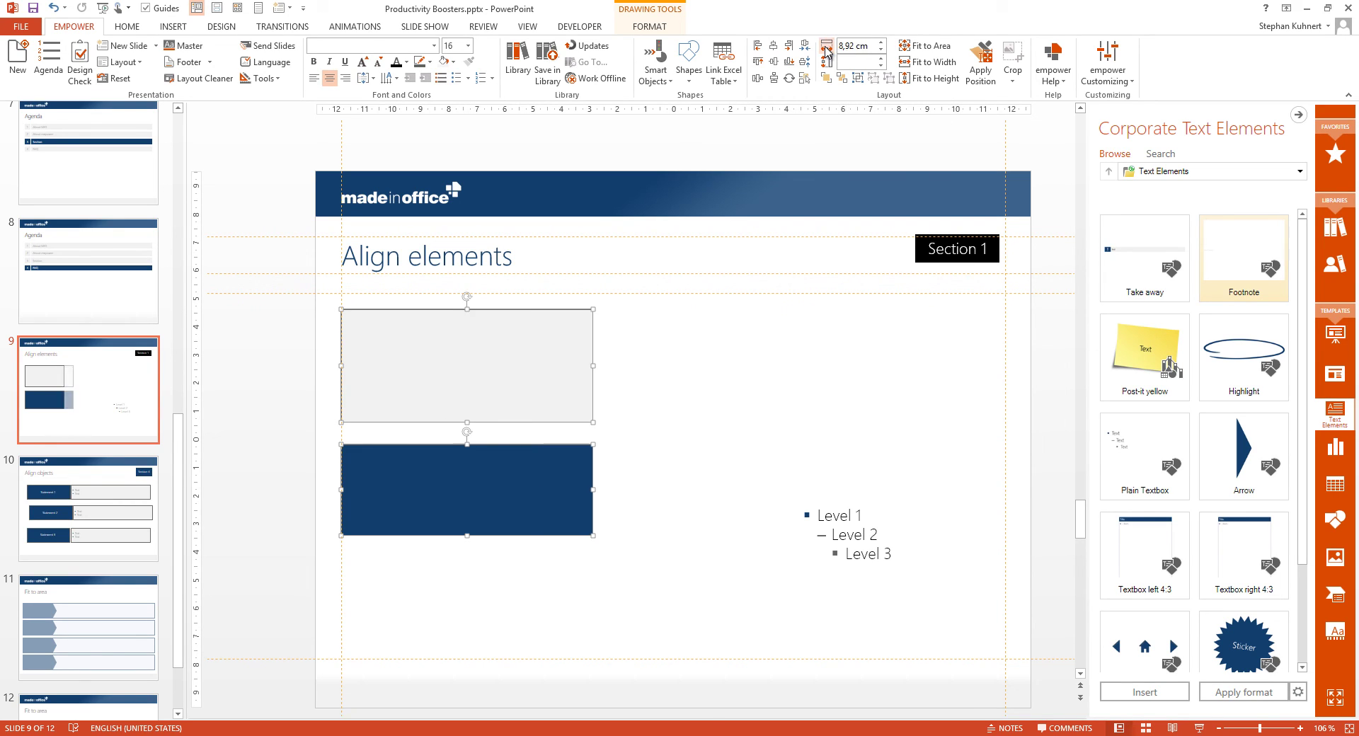
click(826, 65)
click(826, 65)
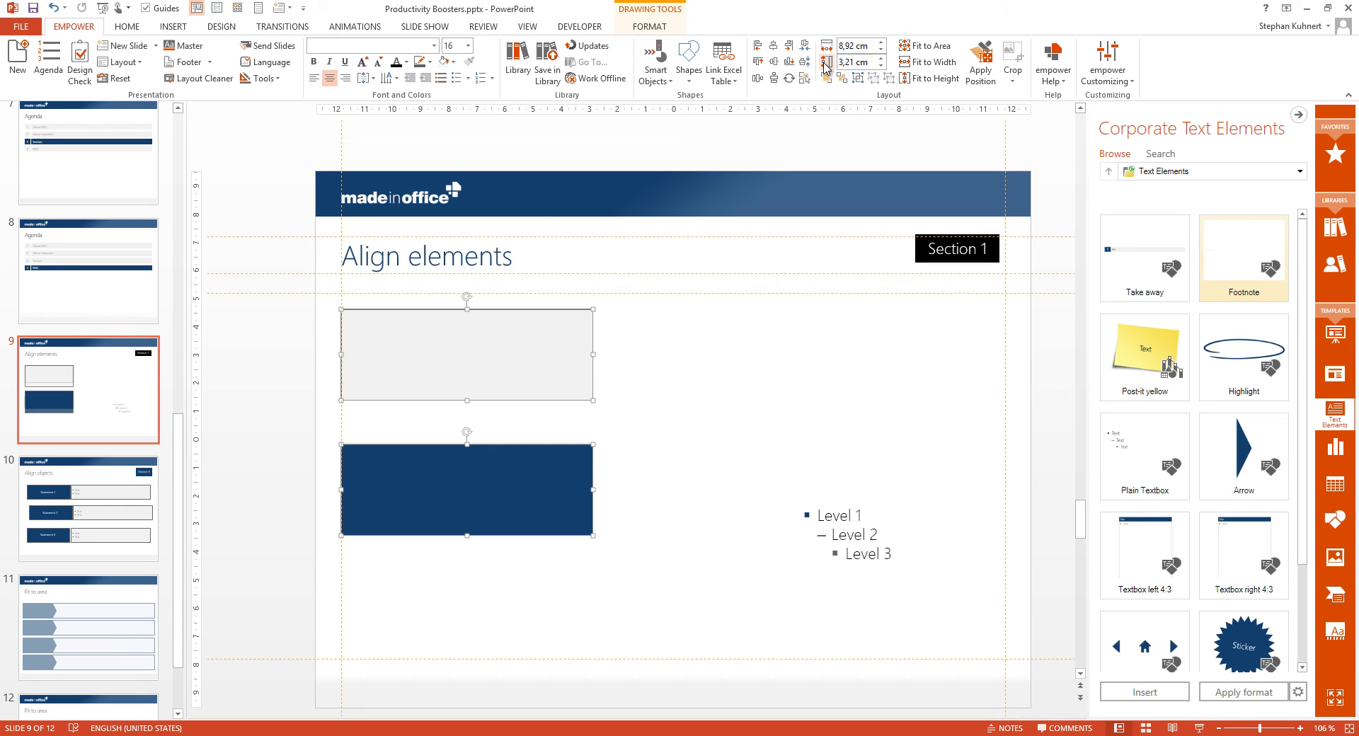
click(676, 417)
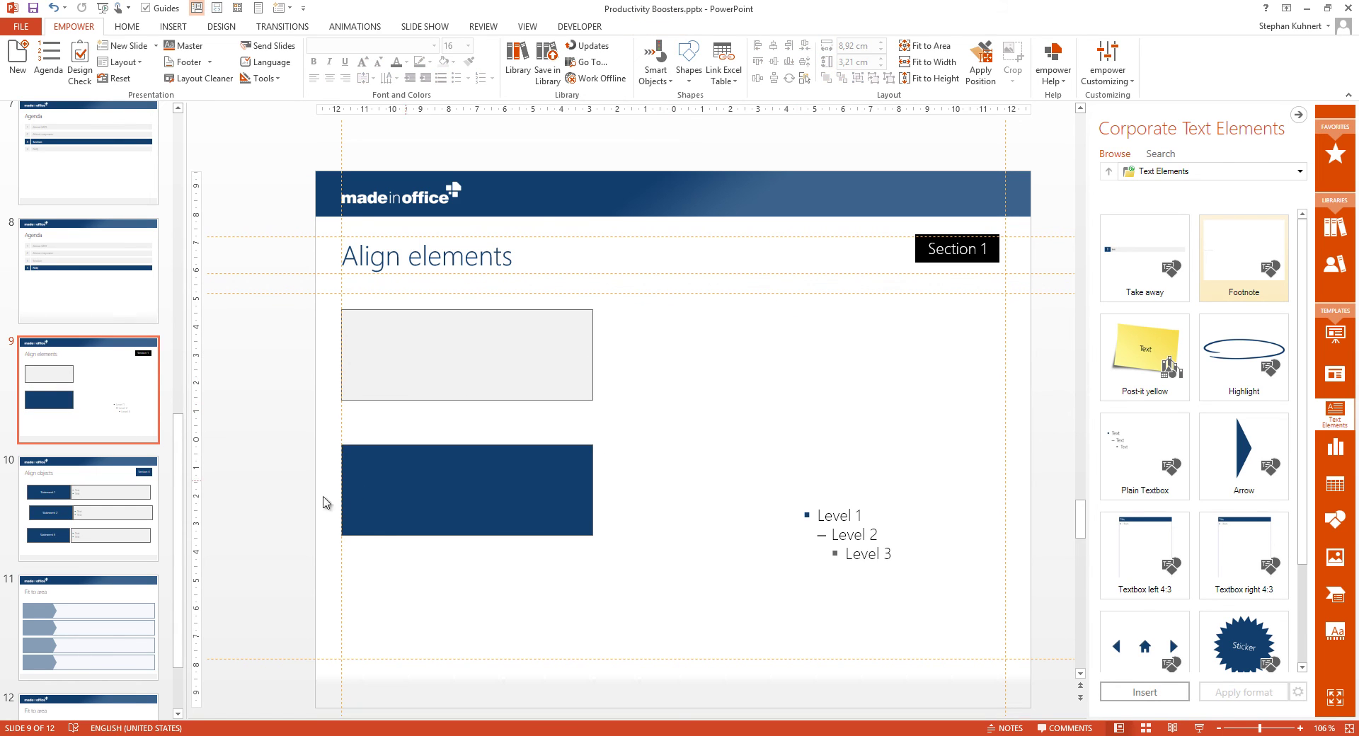
- Left-align the three Statement rows, stretch them to the right margin, and distribute them over the content height
click(98, 526)
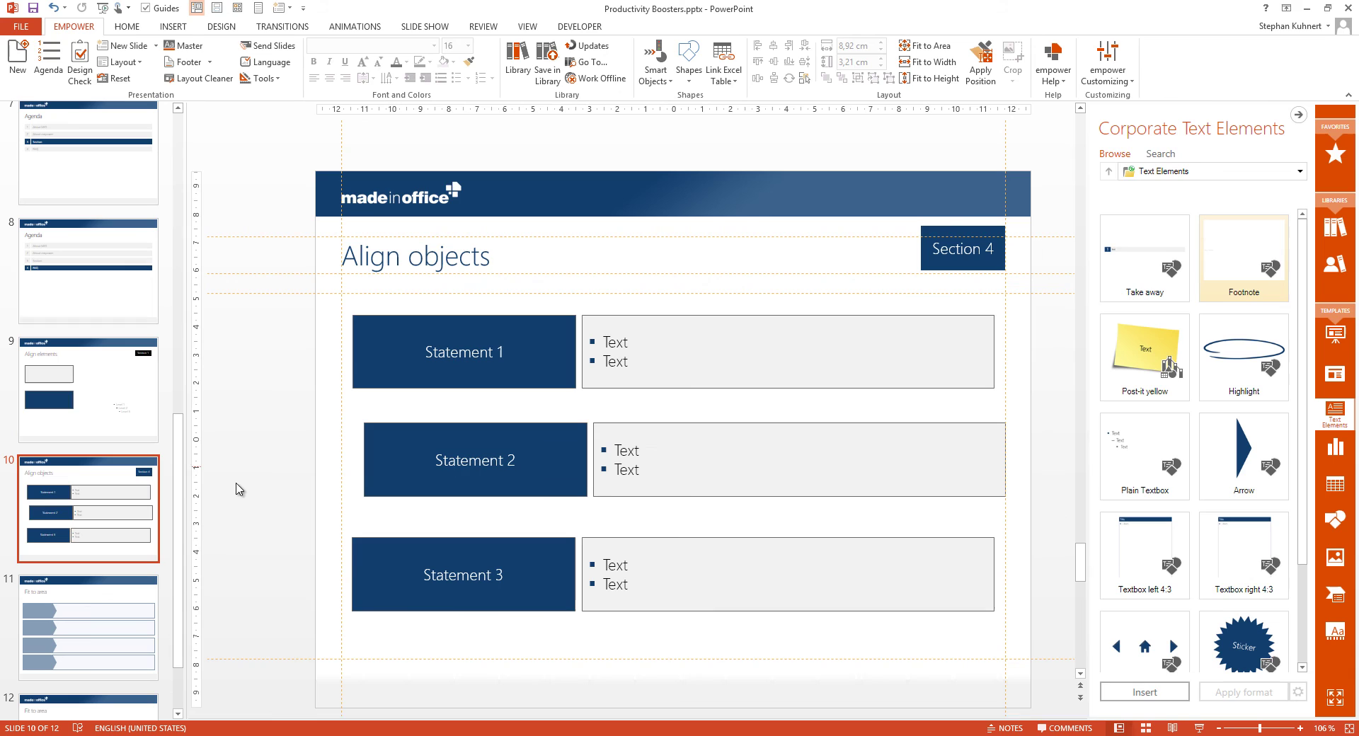
drag(314, 286, 1055, 669)
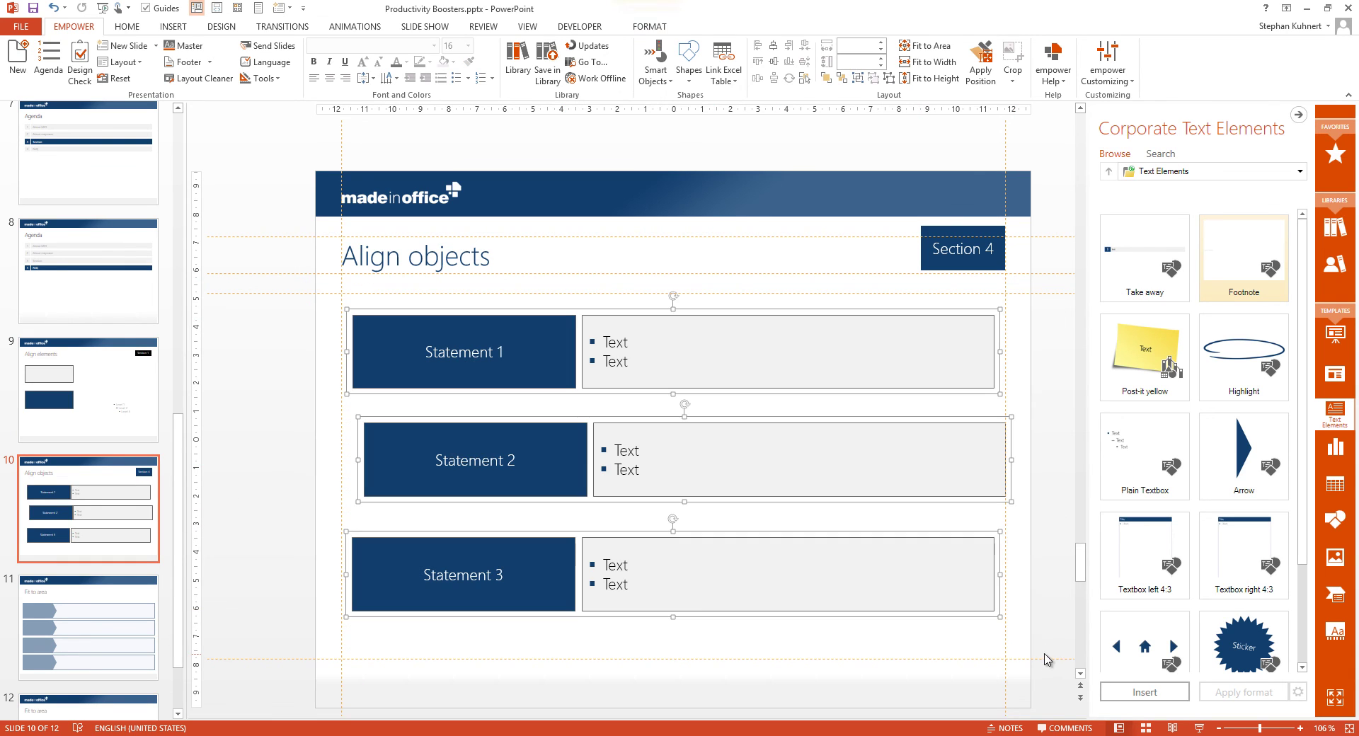
click(758, 46)
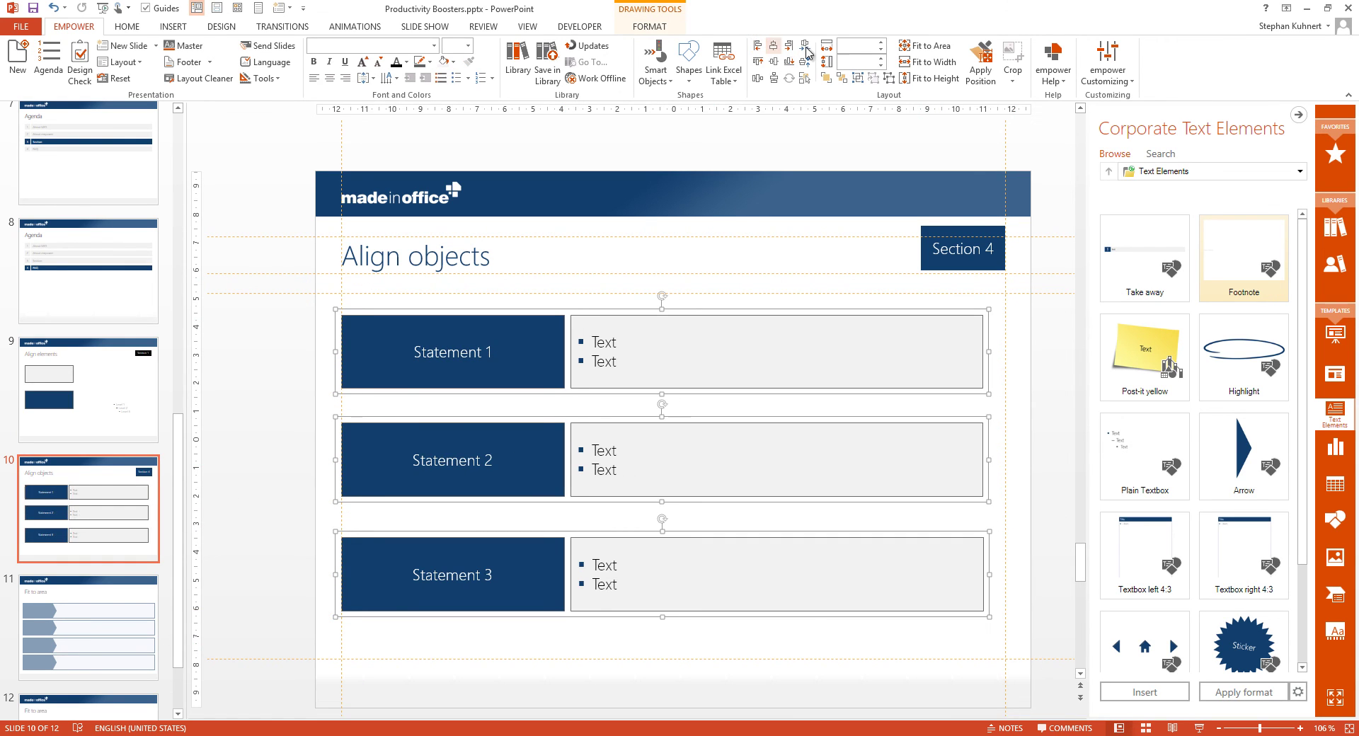
click(910, 64)
click(776, 78)
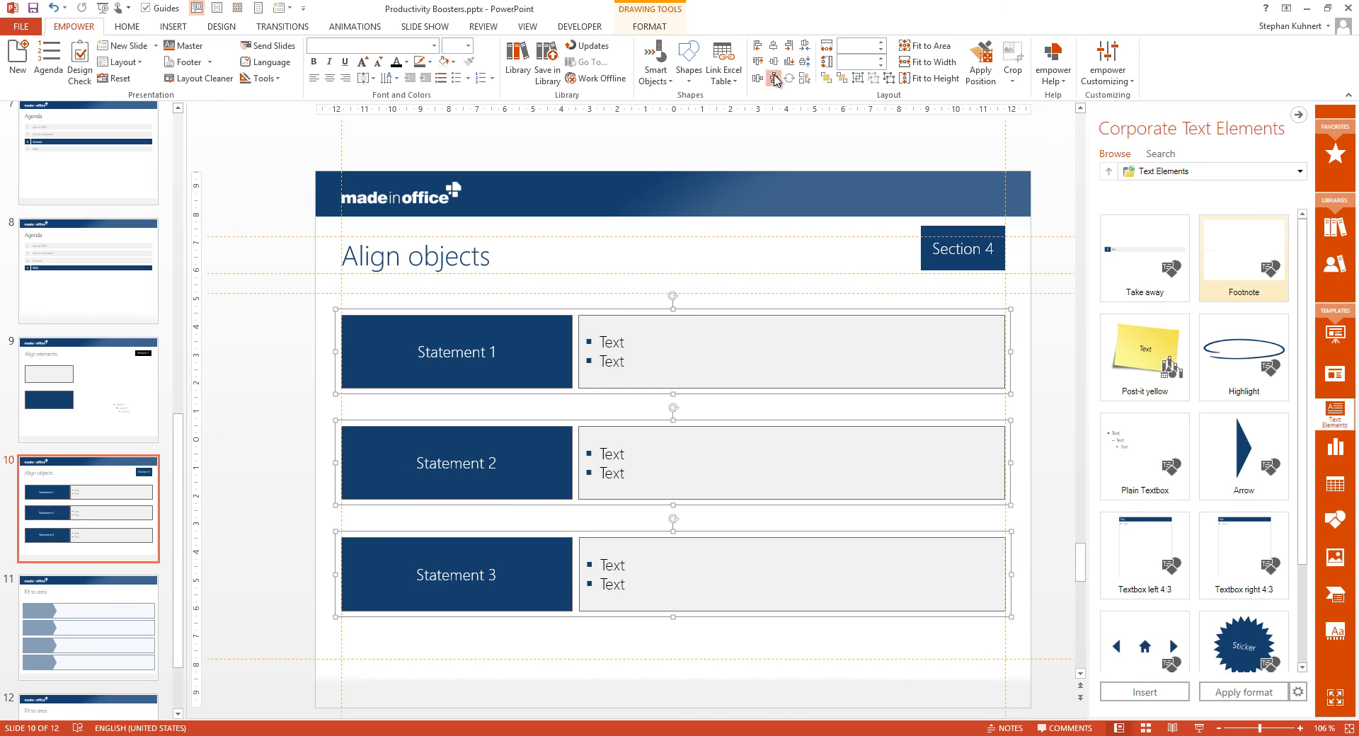
click(660, 408)
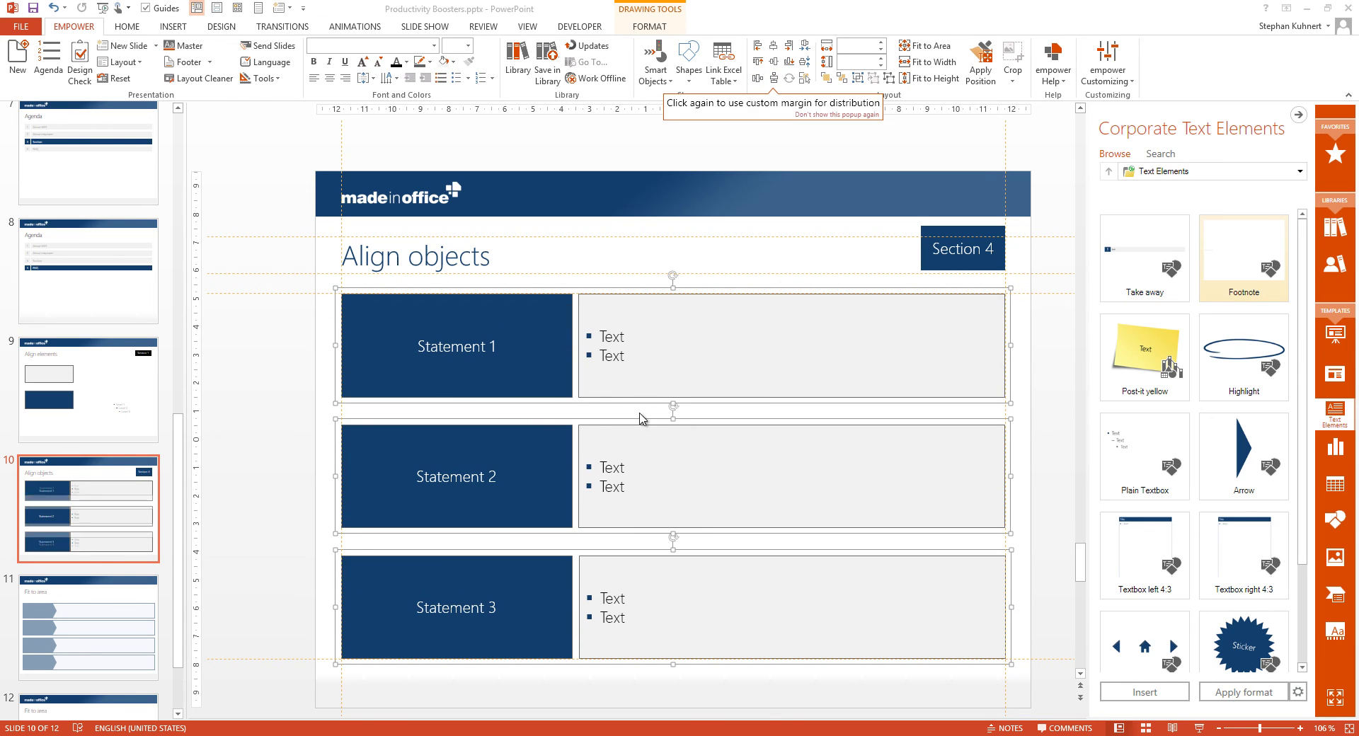
click(296, 478)
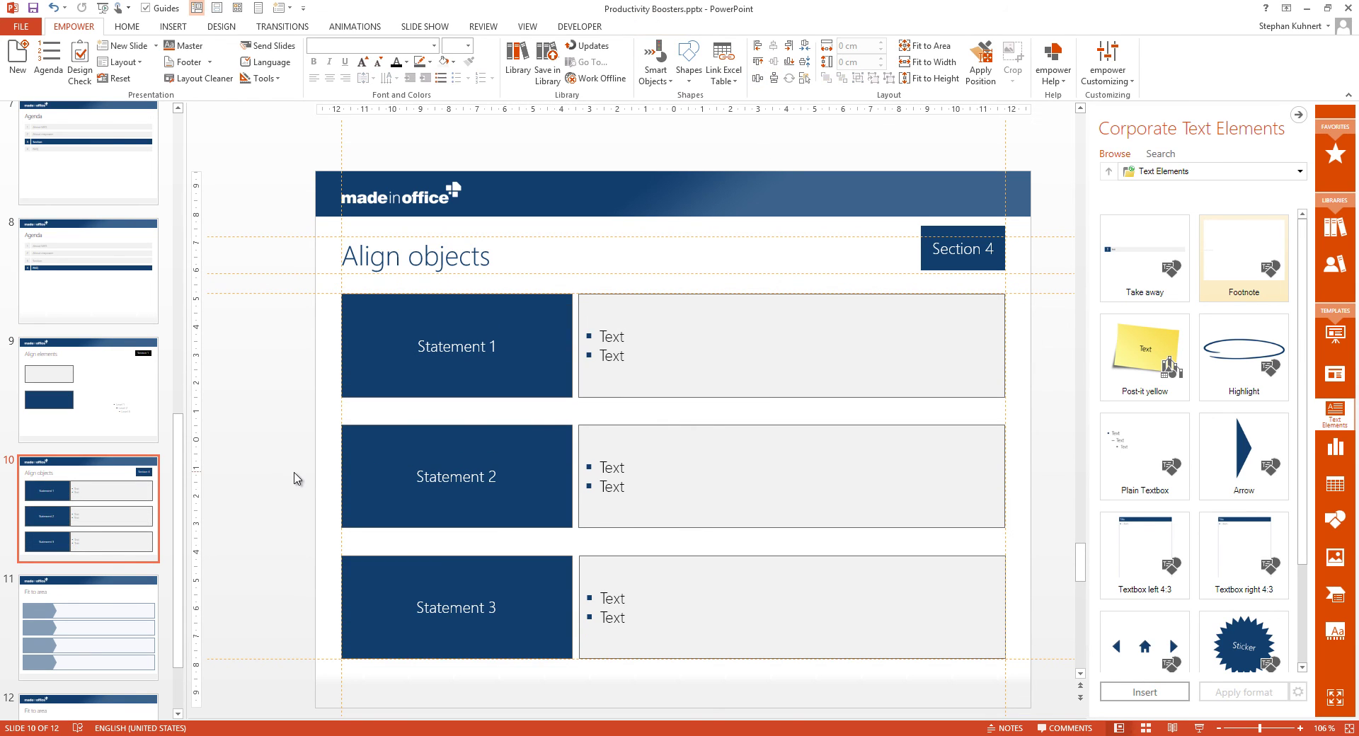
- Fit the four arrow bars and the response-time chart to the content area, then reopen the title slide
click(135, 626)
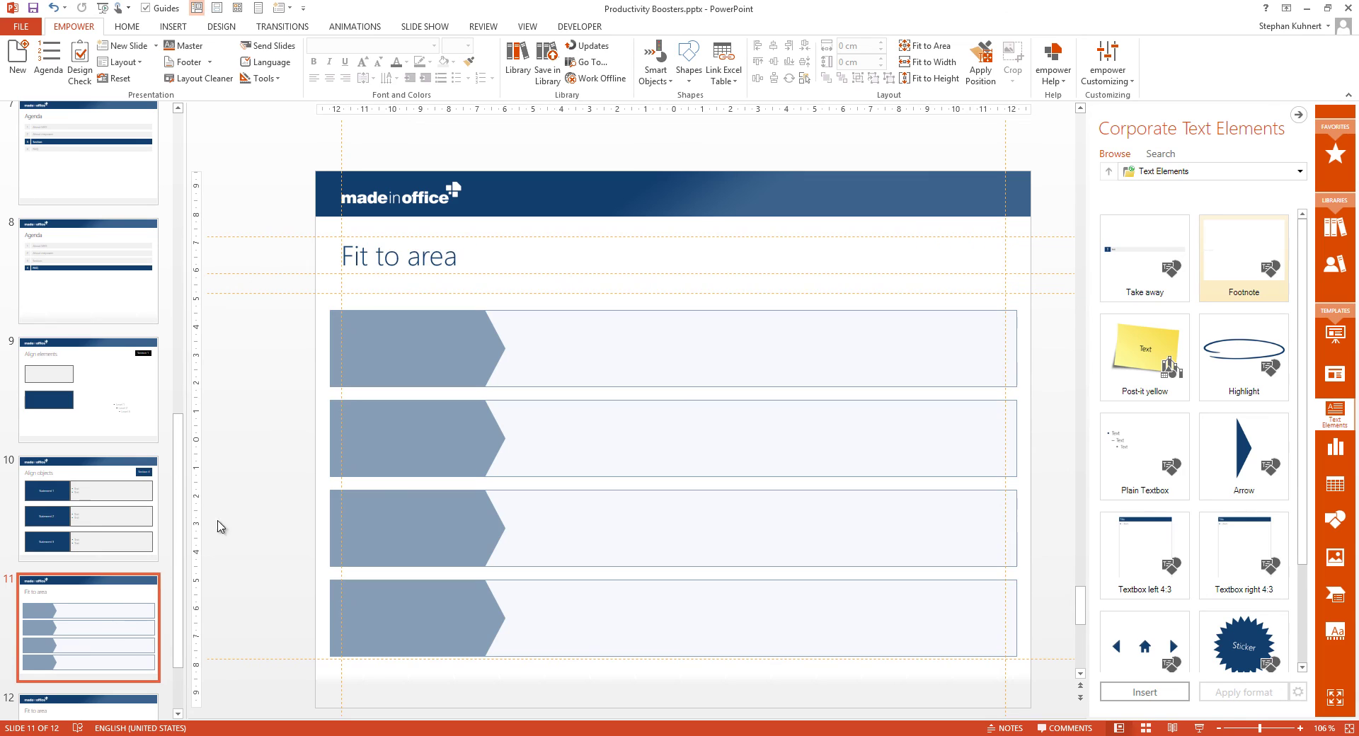
click(917, 51)
click(110, 712)
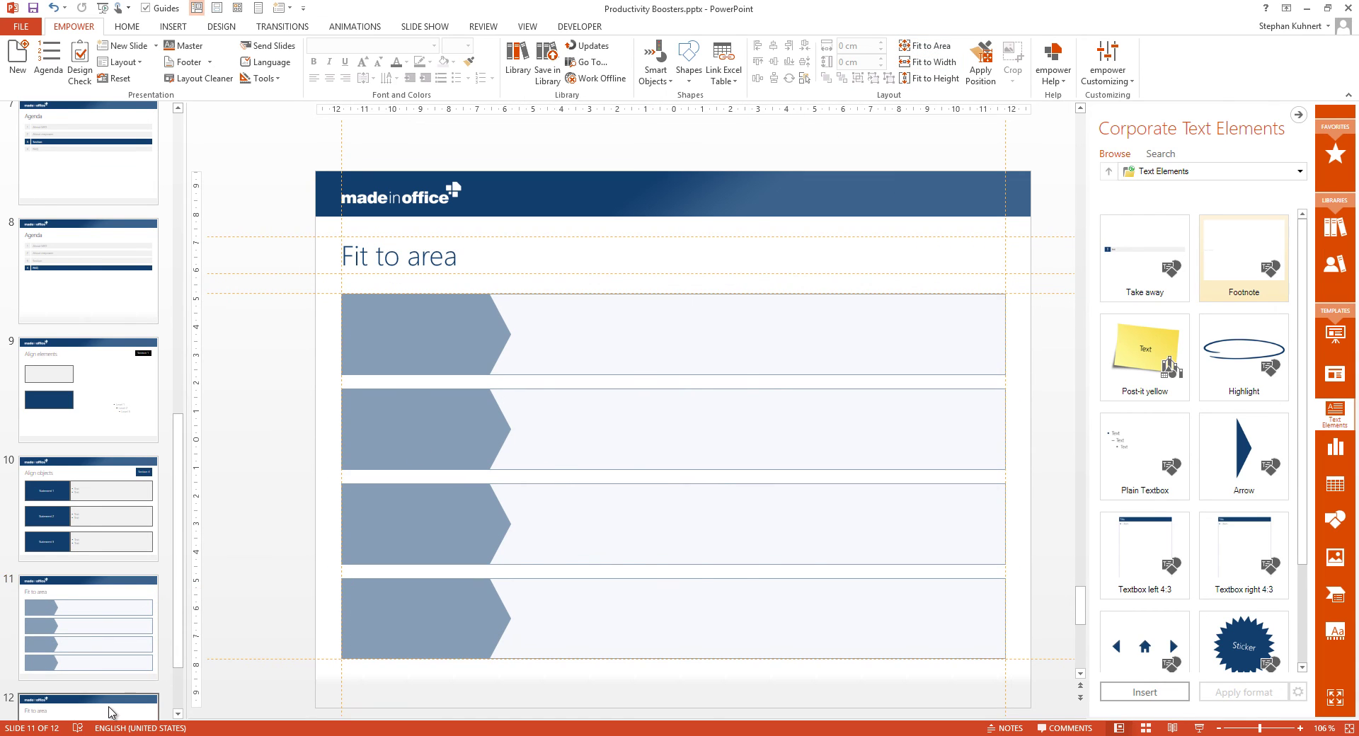
click(924, 46)
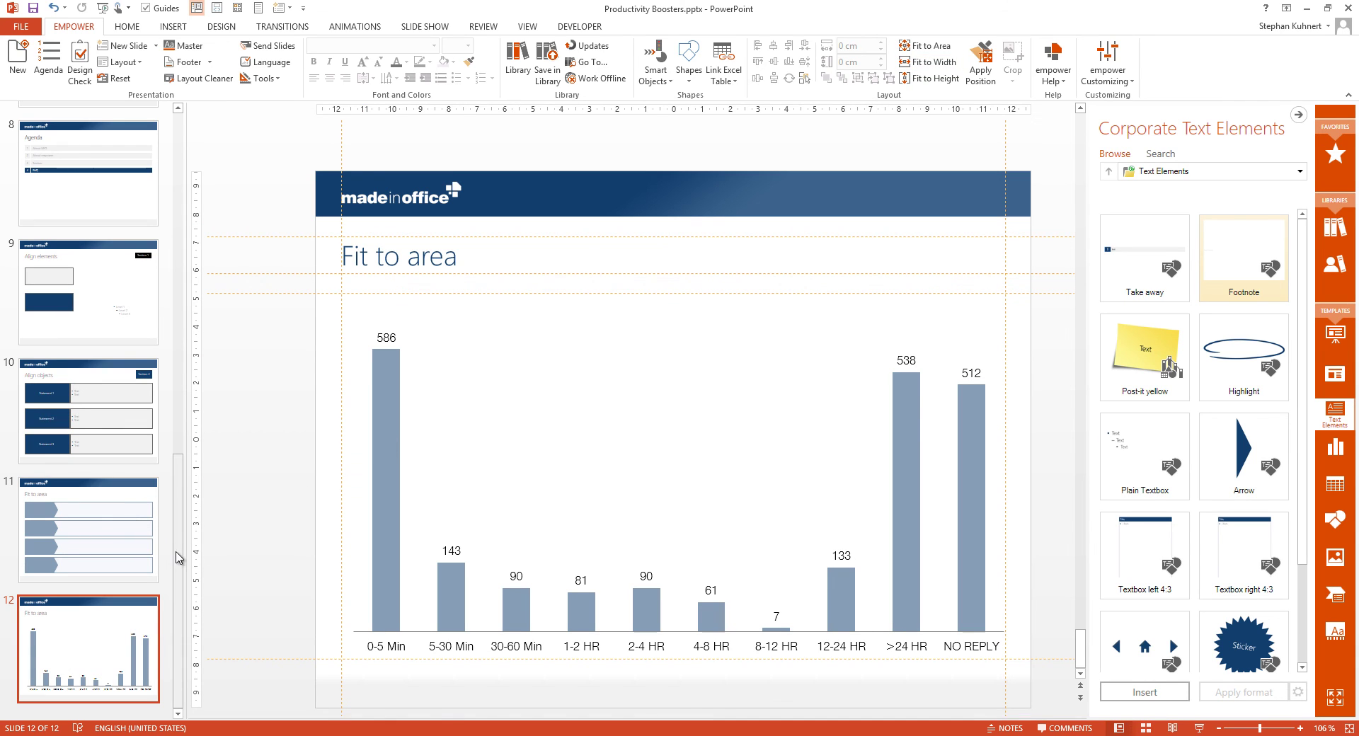
drag(177, 554, 182, 211)
click(113, 191)
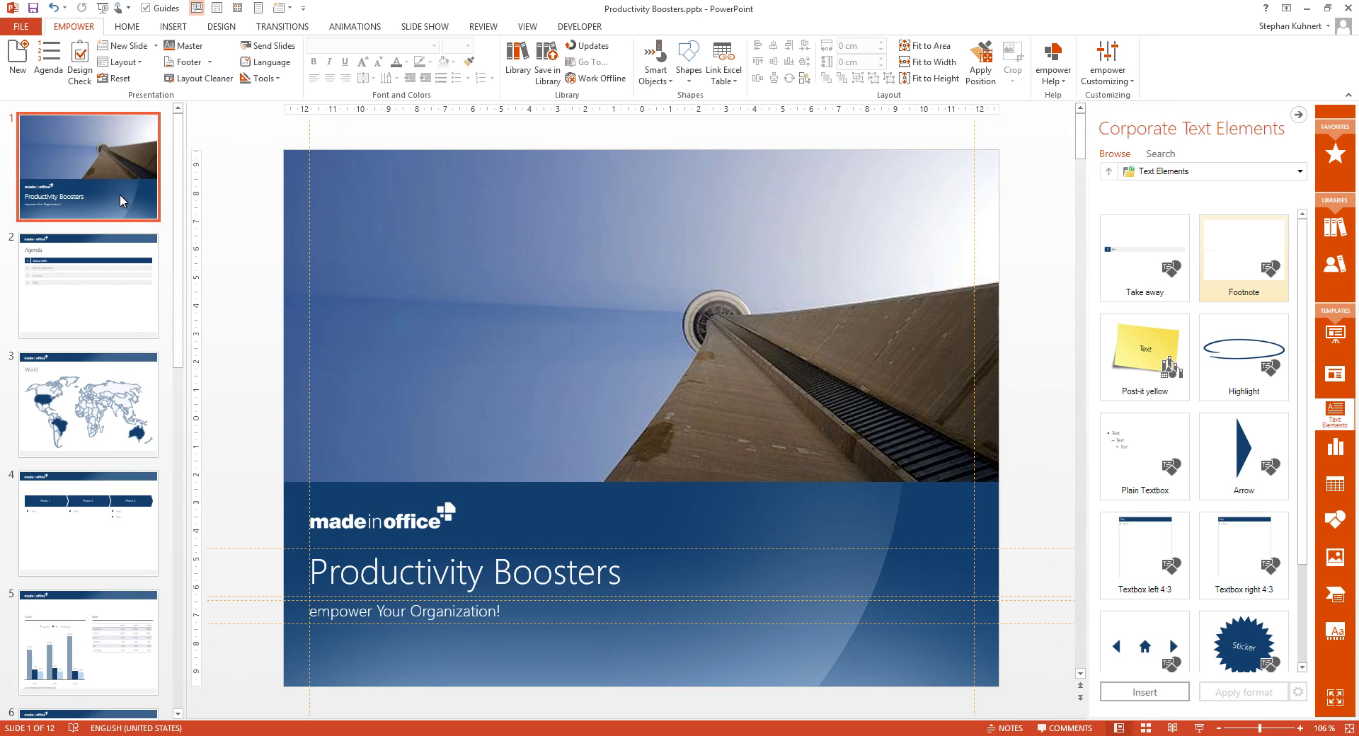